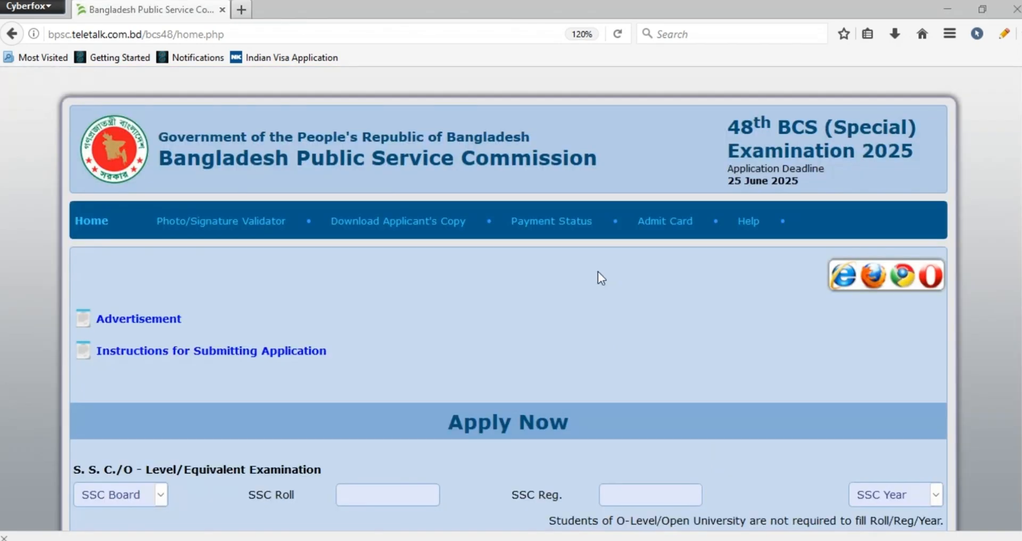
Choose Comilla as the SSC board and enter the applicant's SSC roll and registration numbers
scroll(417, 255, down, 5)
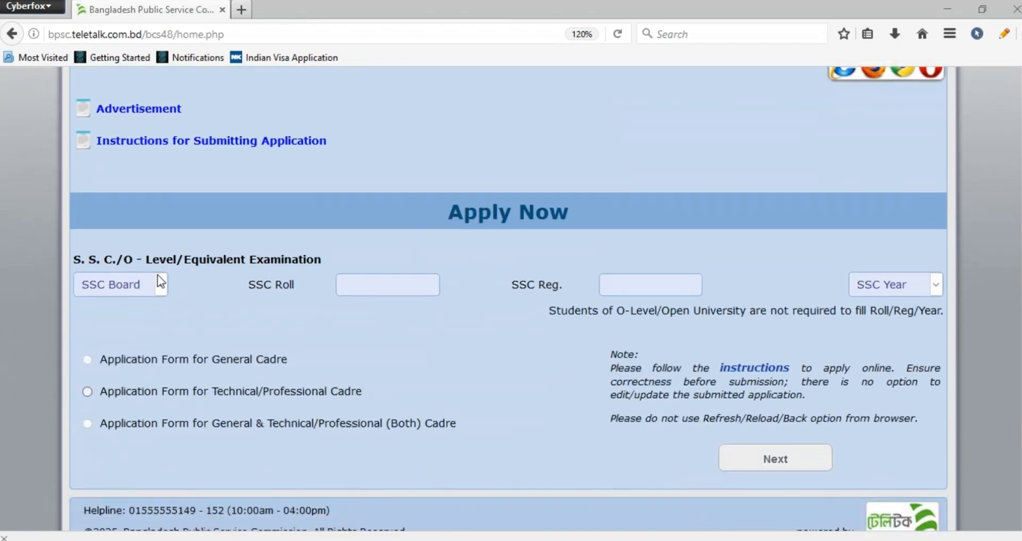
click(155, 292)
click(137, 336)
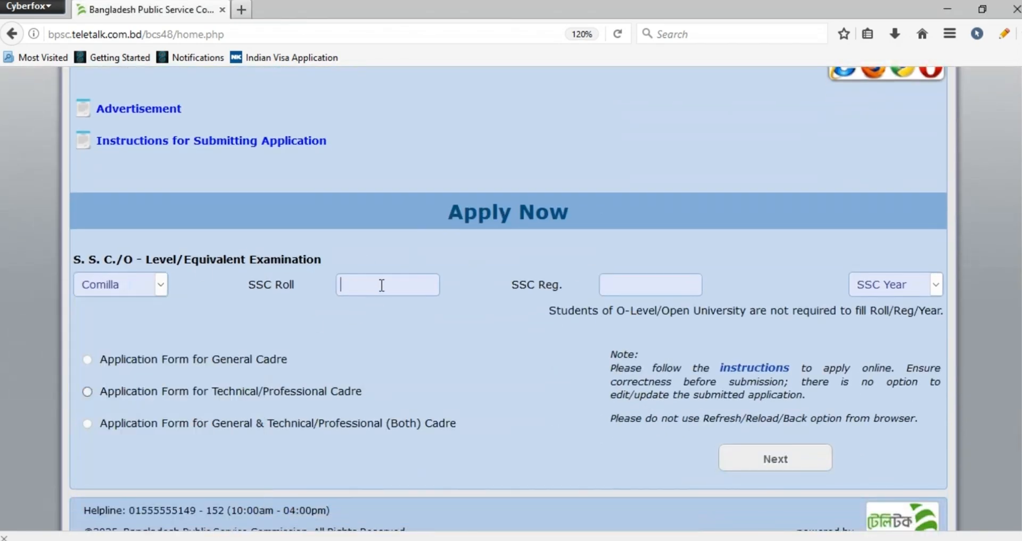
click(382, 285)
click(637, 295)
Set the SSC year to 2010 and choose the application form for Technical/Professional Cadre
click(889, 286)
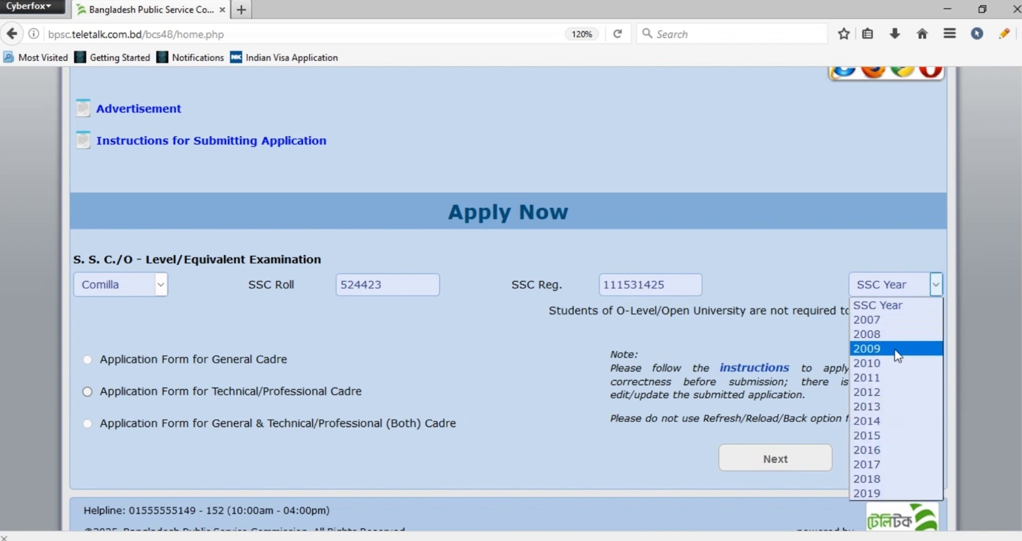
click(898, 371)
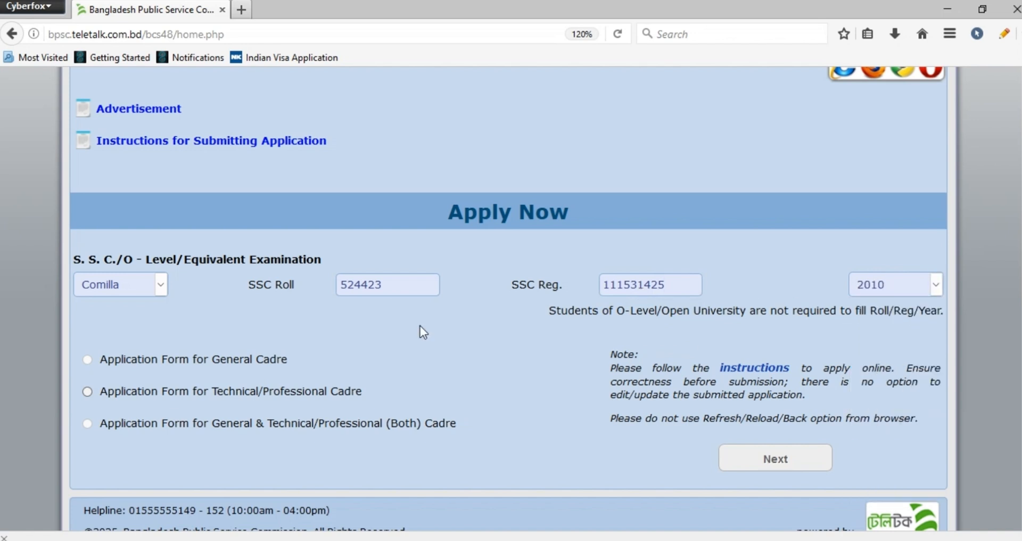
click(87, 393)
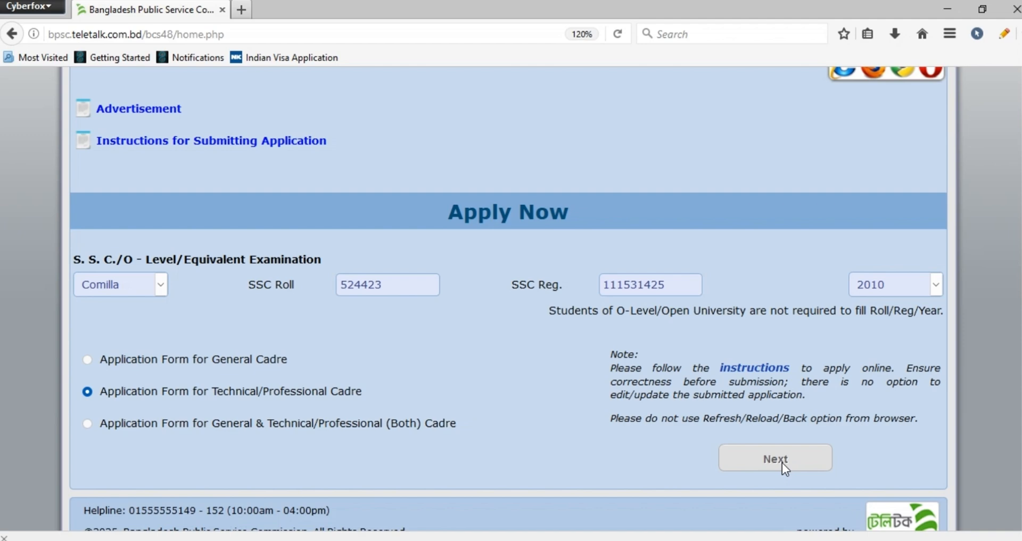
Set the SSC year to 2014 and the board to Comilla, and proceed to the Technical/Professional Cadre form
click(909, 287)
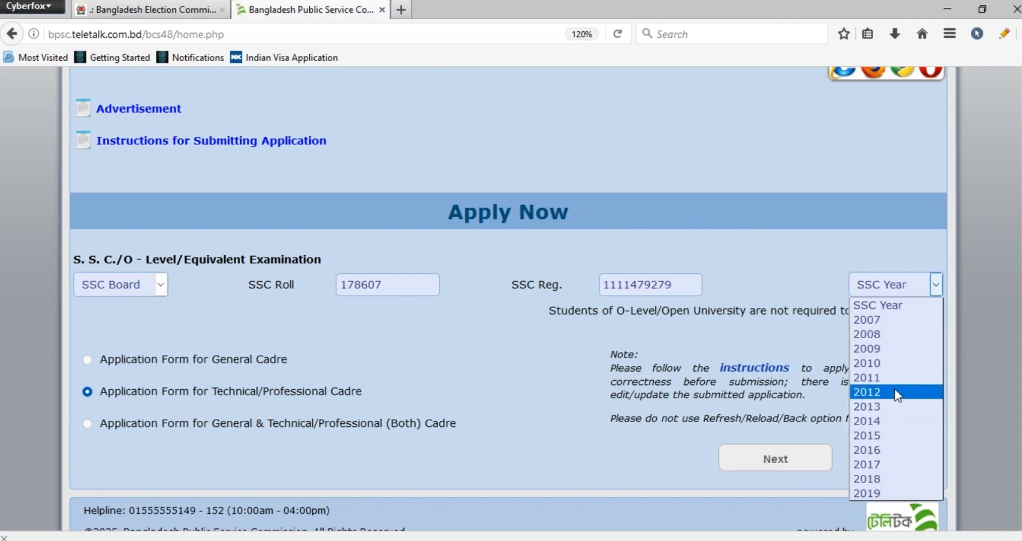
click(890, 416)
click(111, 285)
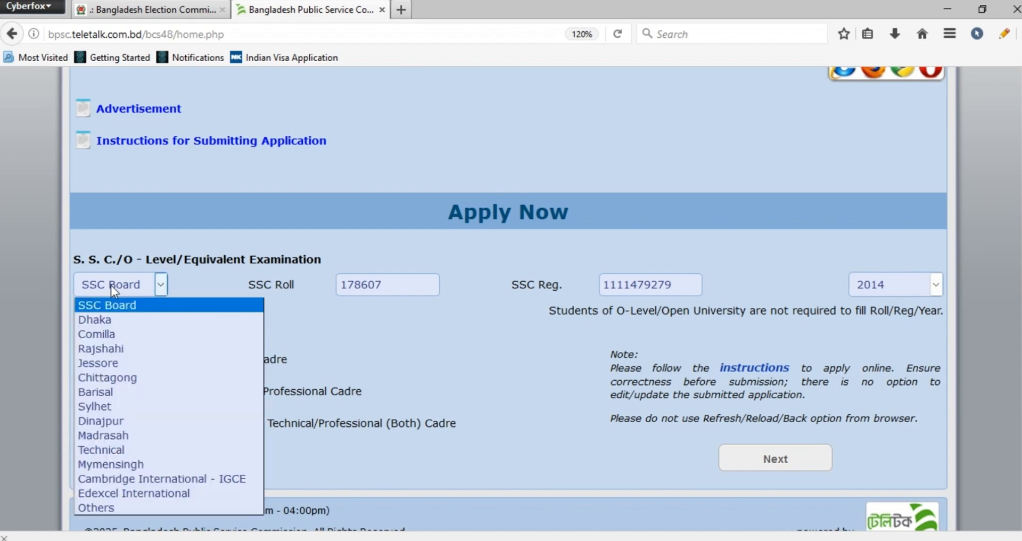
click(102, 331)
scroll(246, 334, down, 4)
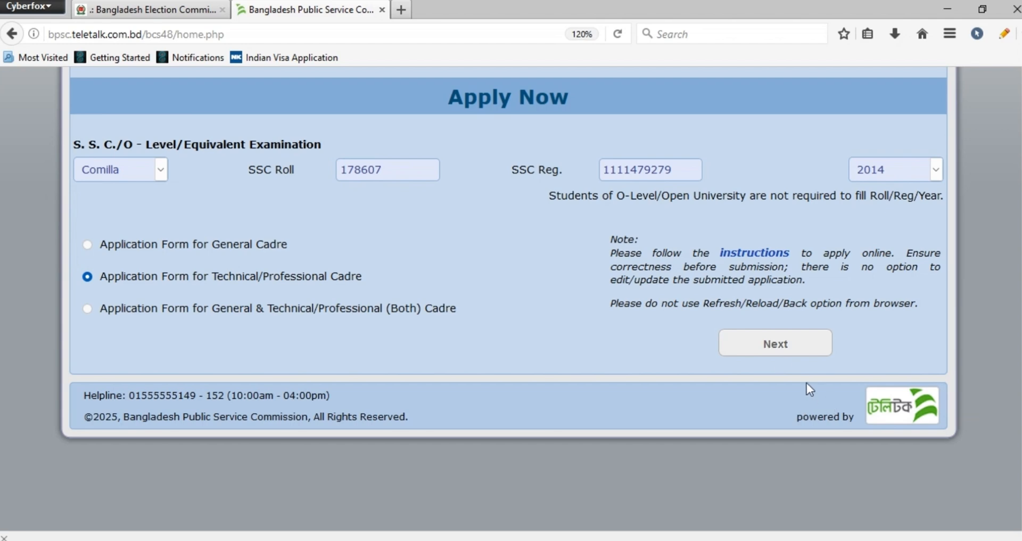
click(778, 347)
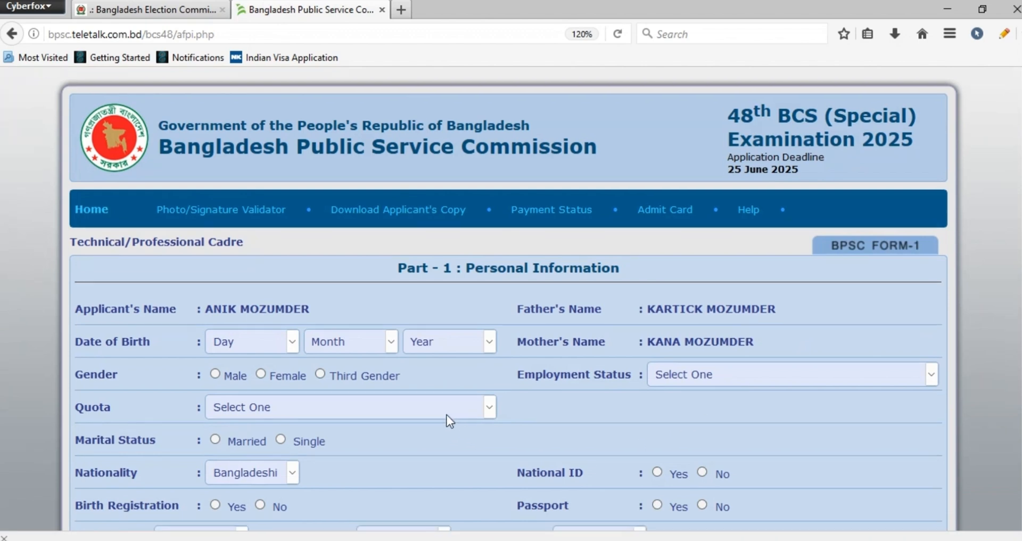
Fill in the day, month and year of the applicant's date of birth
scroll(264, 265, down, 3)
click(270, 255)
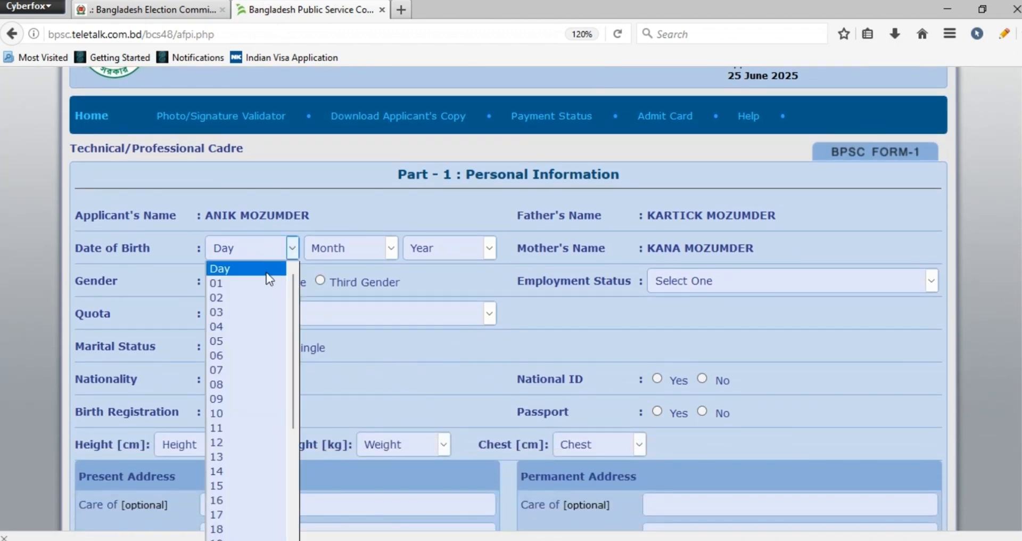
click(224, 412)
click(352, 254)
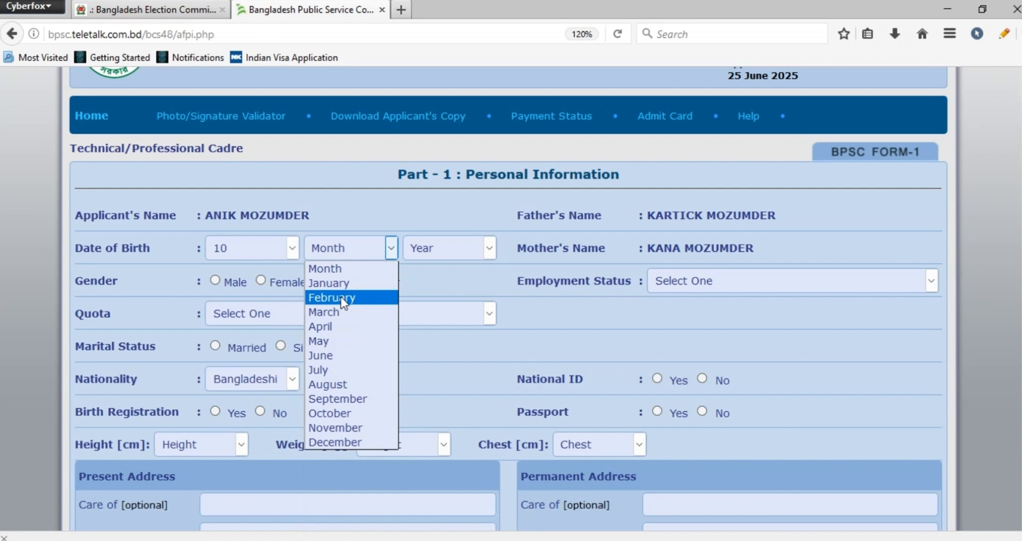
click(337, 311)
click(449, 254)
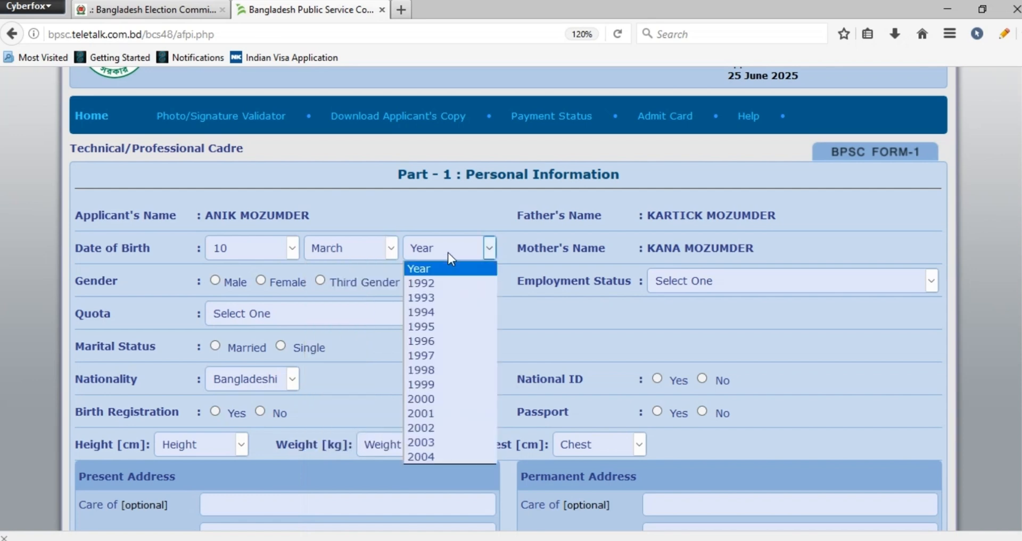
key(Down)
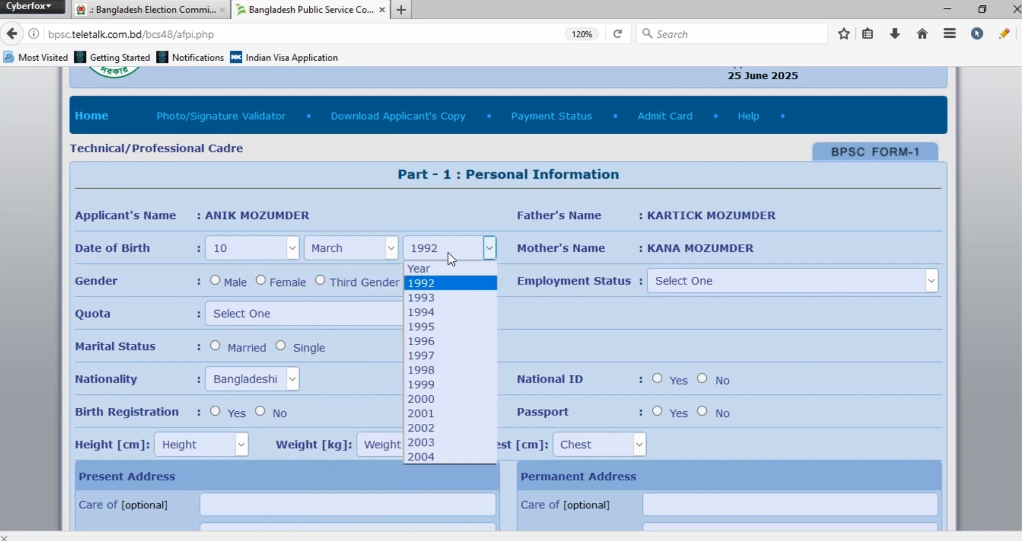
click(440, 364)
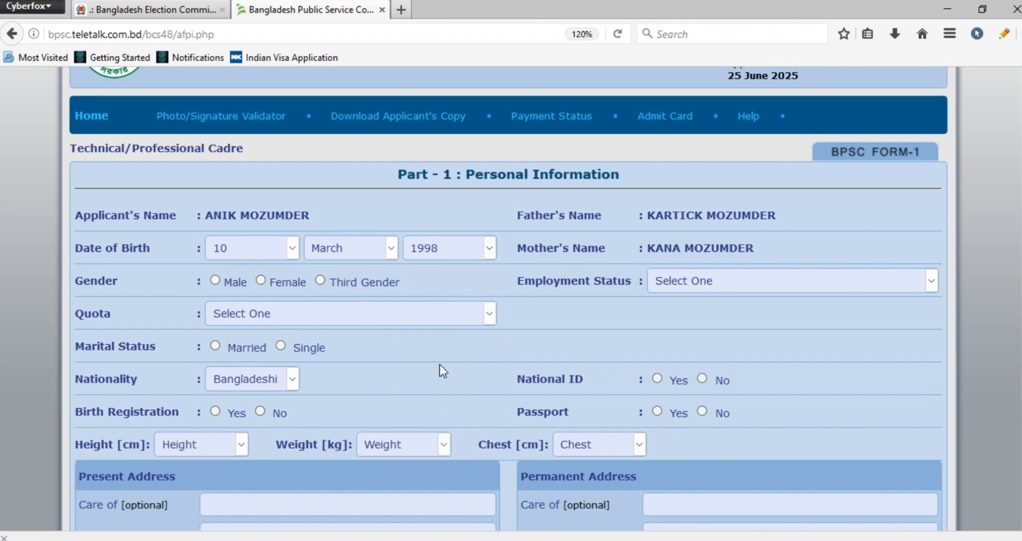
Set the employment status to Not Employed and the quota to Non Quota
click(713, 280)
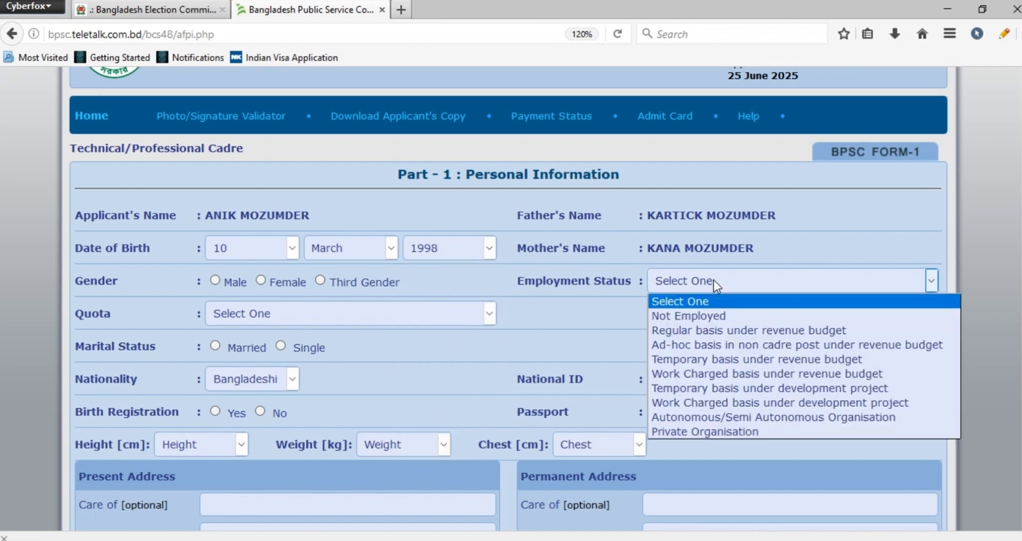
click(745, 318)
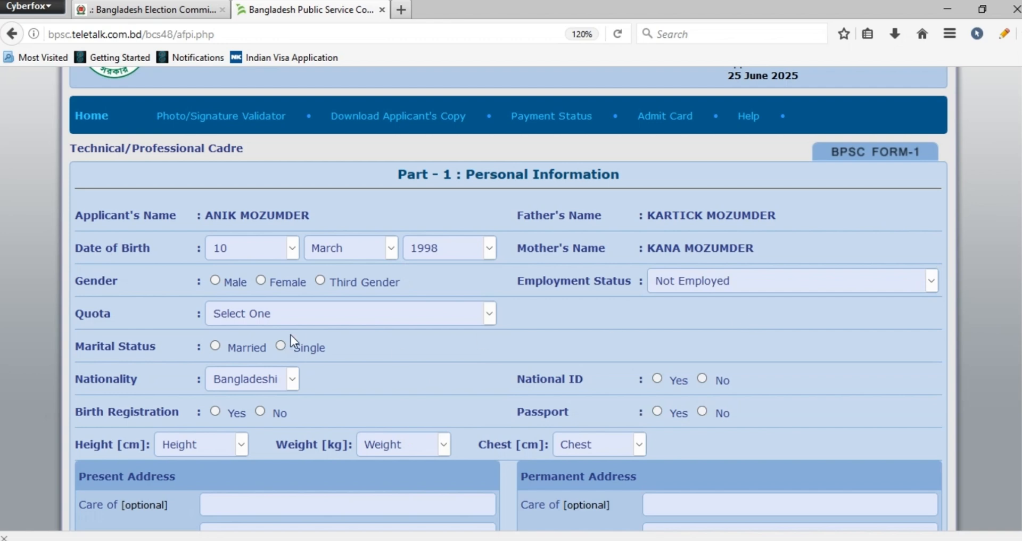
click(296, 322)
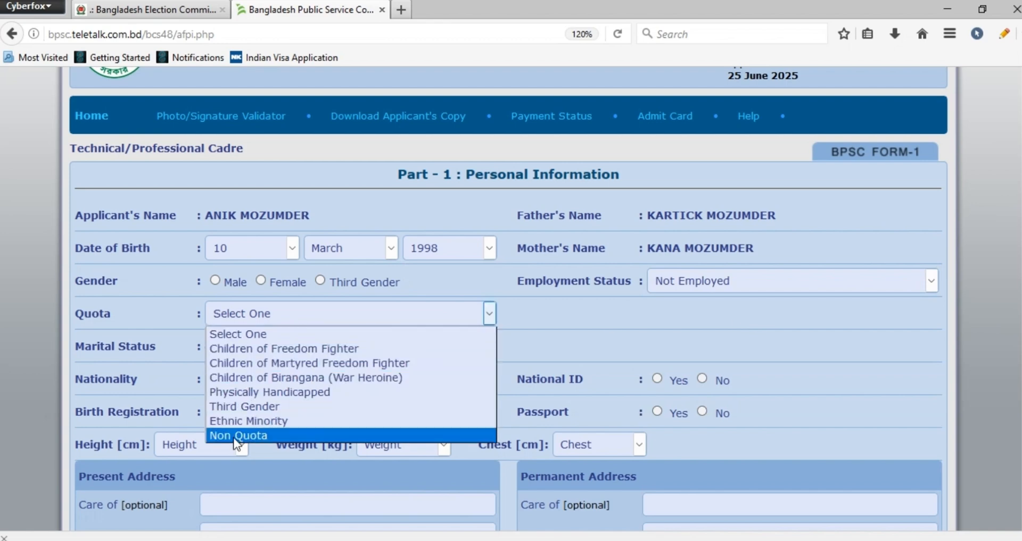
click(237, 436)
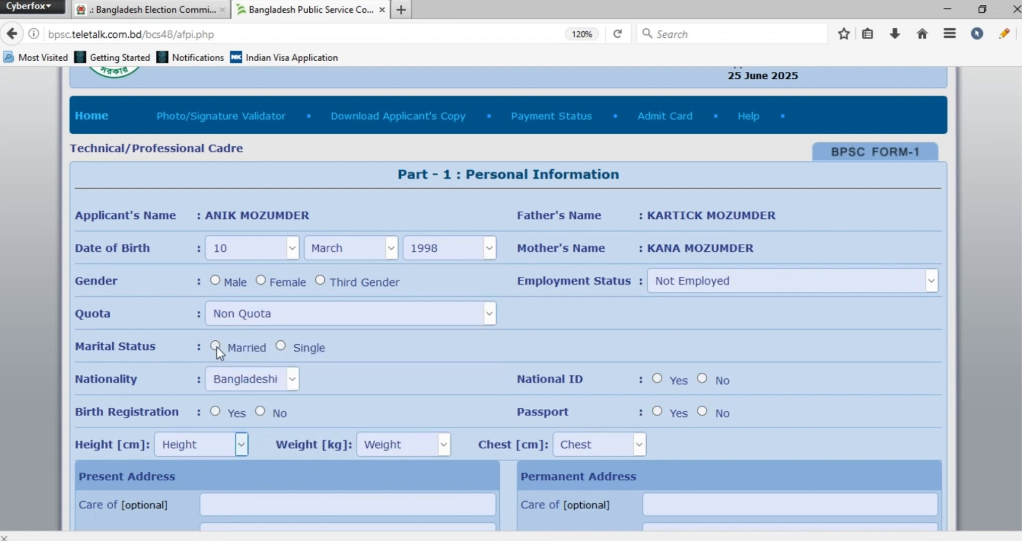
Set marital status to Single with Bangladeshi nationality, answer Yes for National ID, and No for birth registration and passport
click(281, 346)
click(253, 381)
click(244, 400)
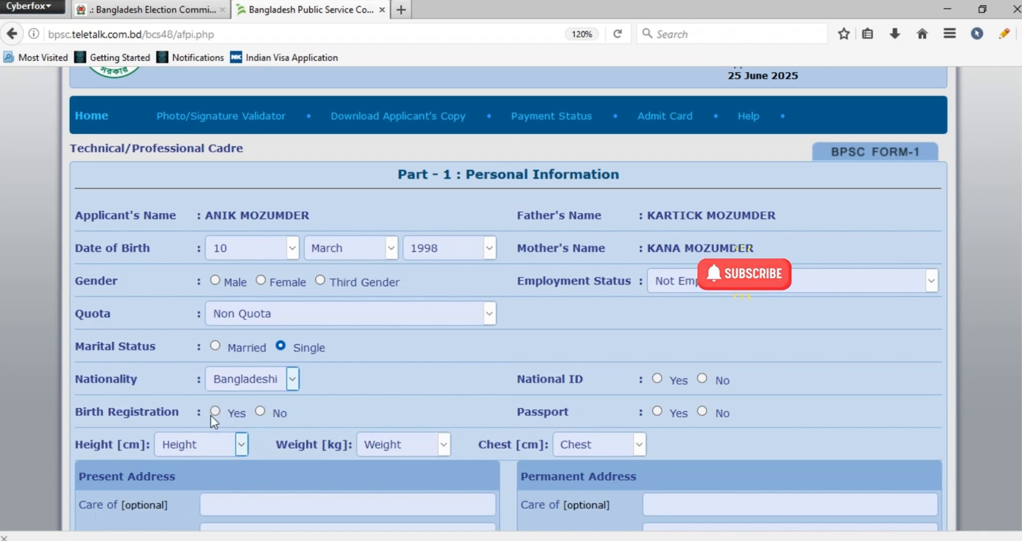
click(657, 378)
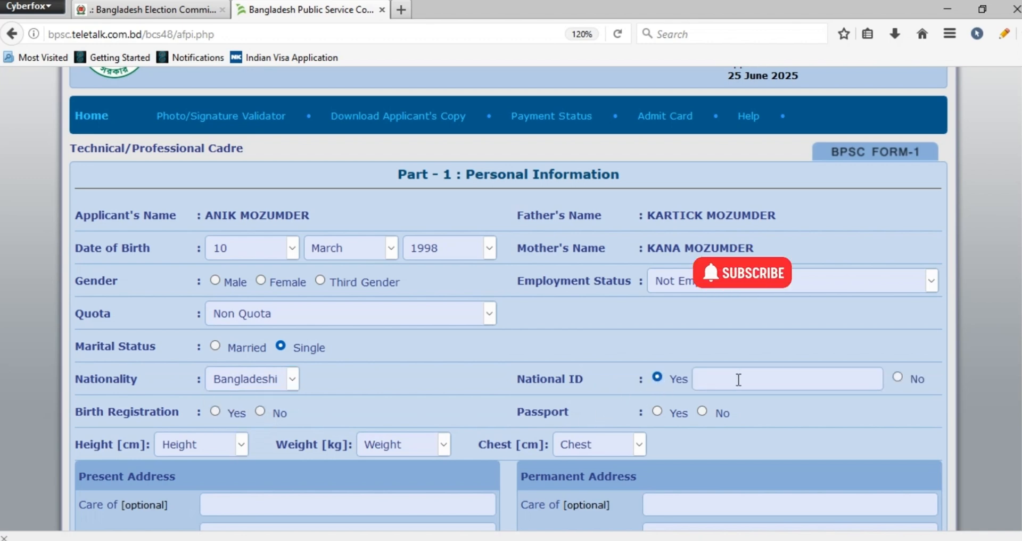
scroll(264, 305, down, 2)
click(259, 306)
click(224, 339)
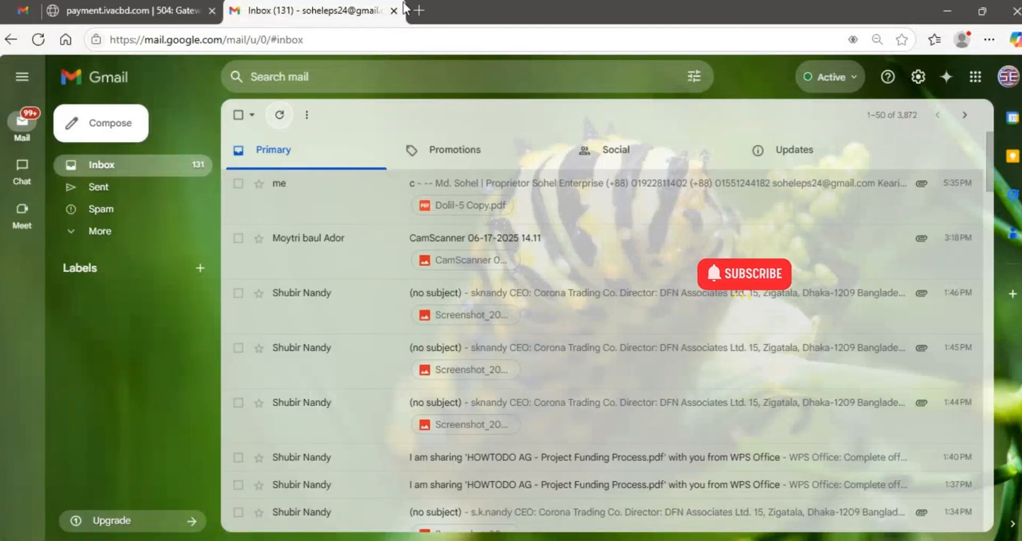
Switch to the Edge browser and open the Google homepage in a new tab
click(419, 10)
text(google.com)
click(343, 66)
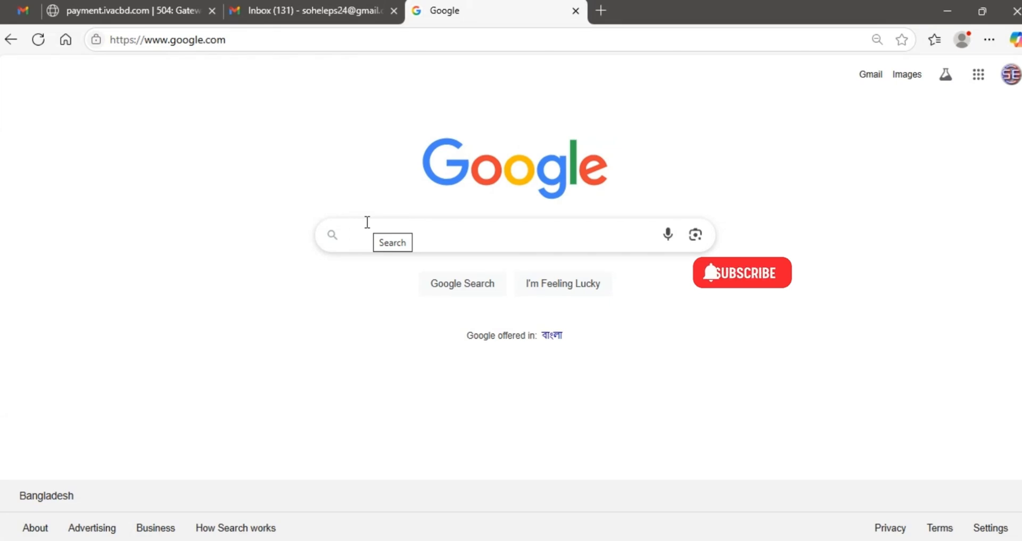
key(ctrl+shift+Tab)
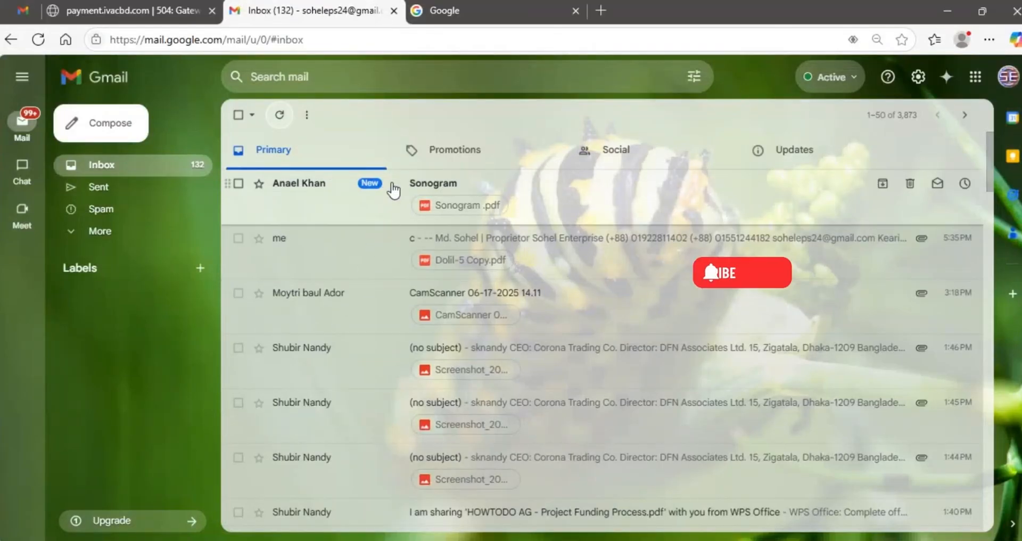
click(515, 7)
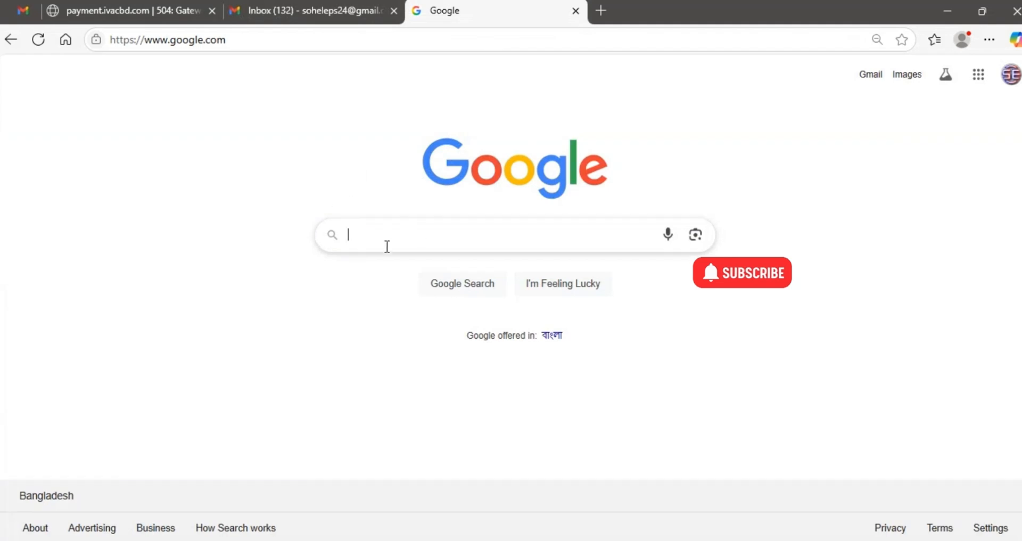
Search Google for "in to cm" and convert 68 inches to centimetres
text(in)
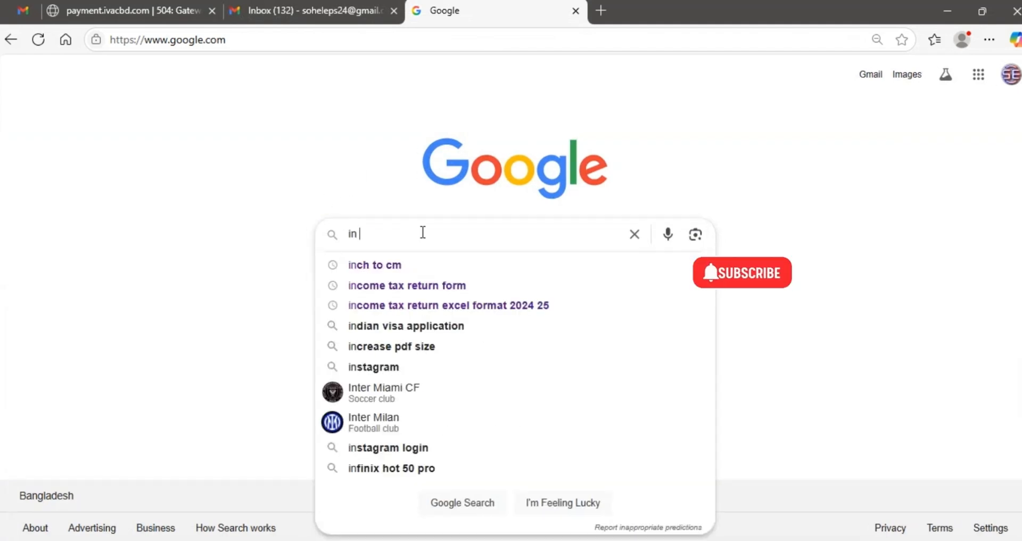
text( to cm)
key(Return)
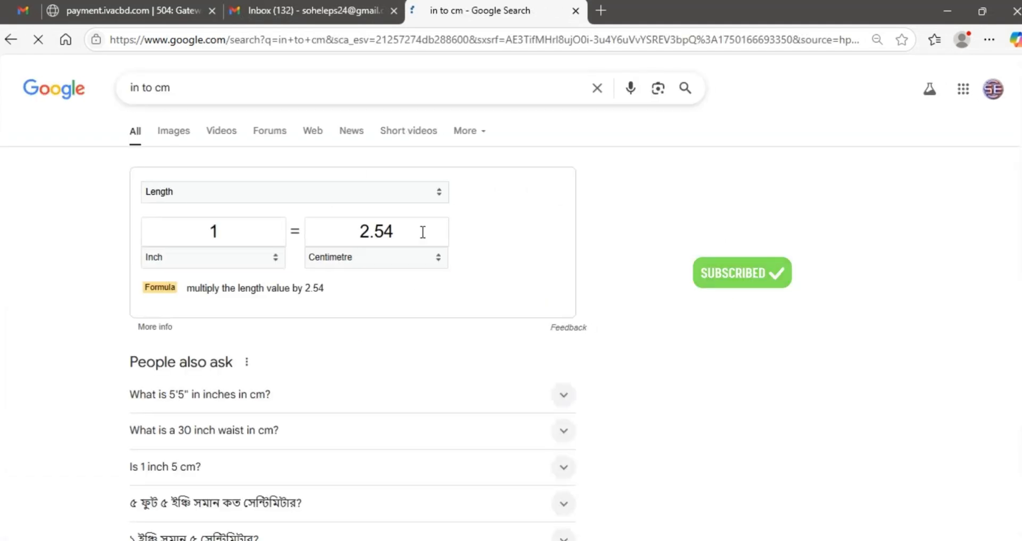
double_click(202, 231)
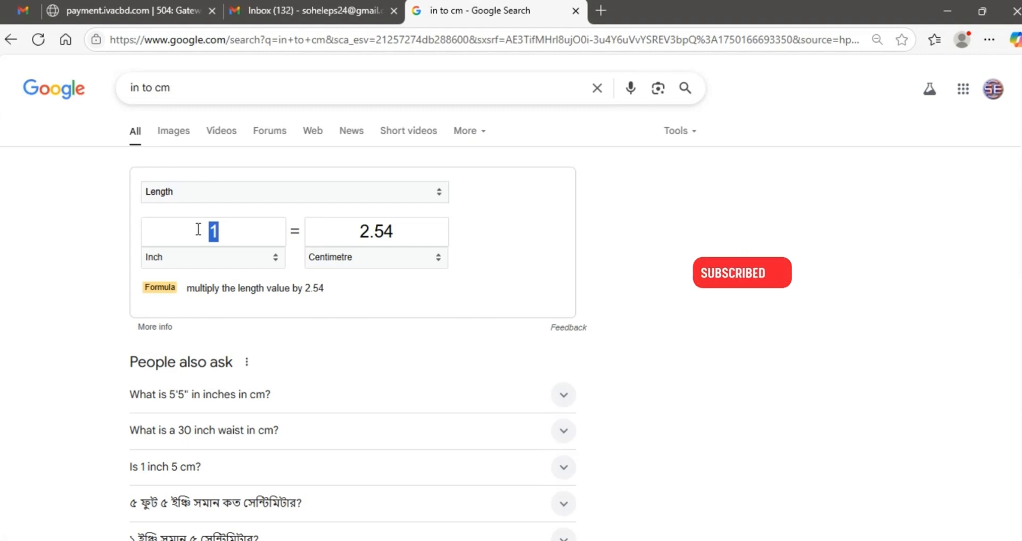
text(68)
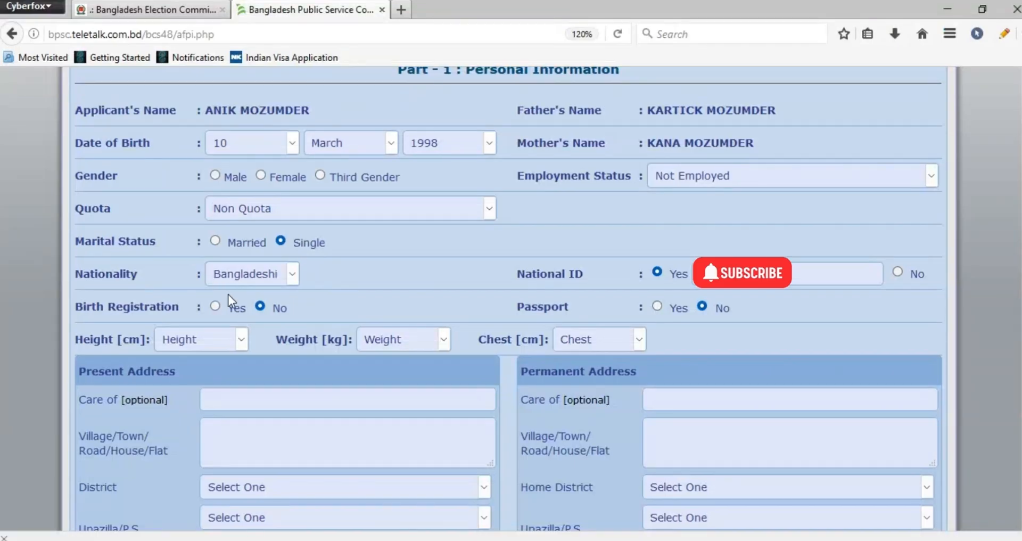
Back in the Cyberfox application form, set the height to 172 cm and the weight to 80 kg
click(216, 337)
text(172)
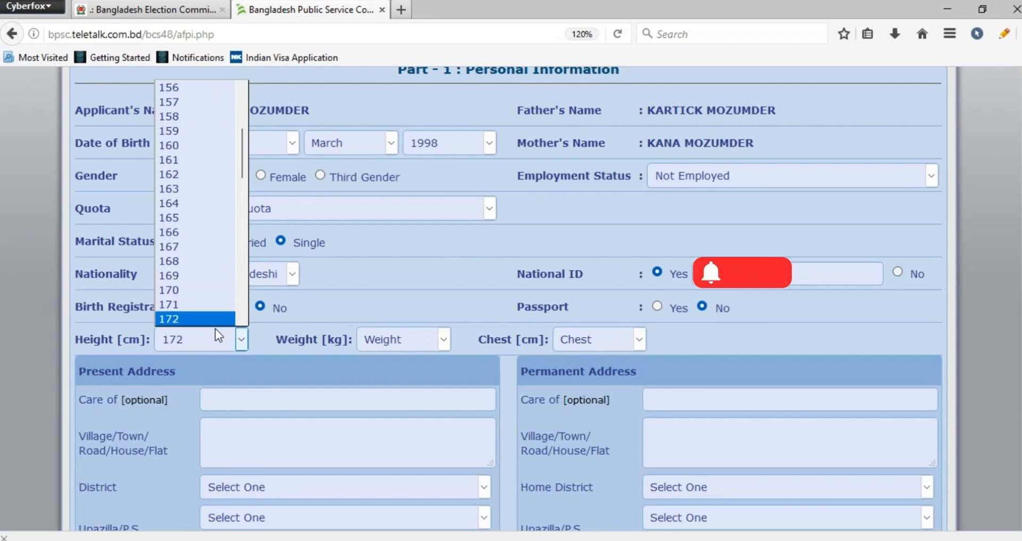
key(Return)
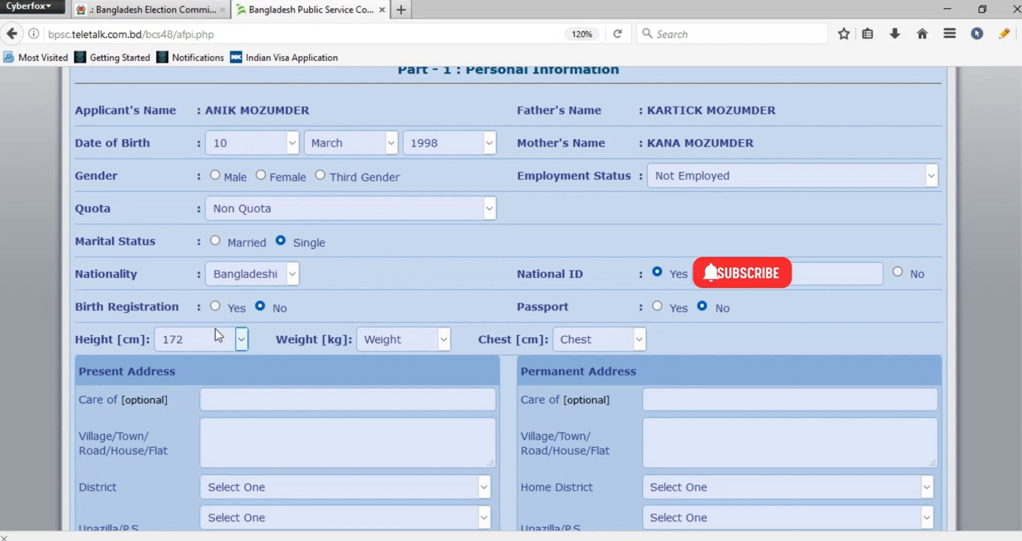
click(400, 349)
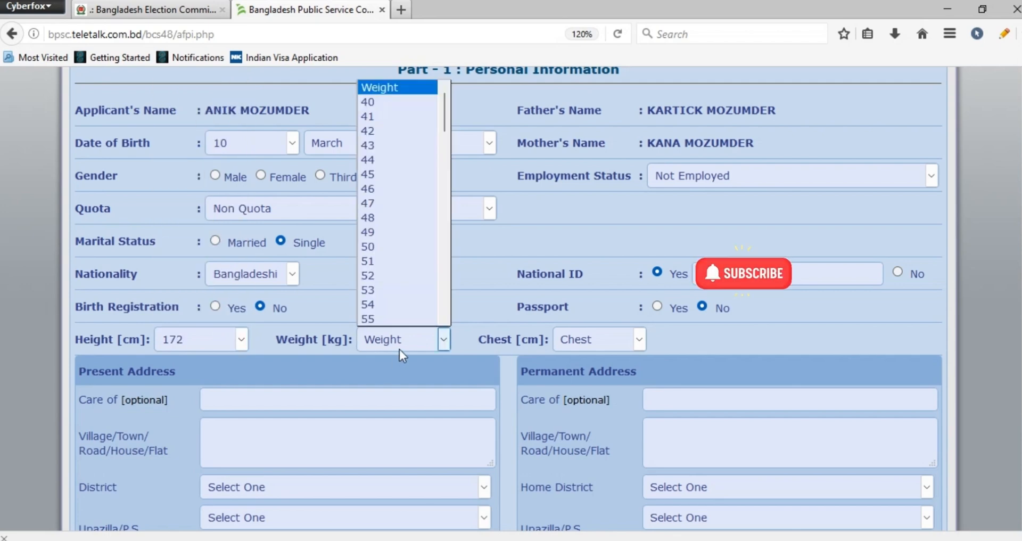
text(80)
key(Return)
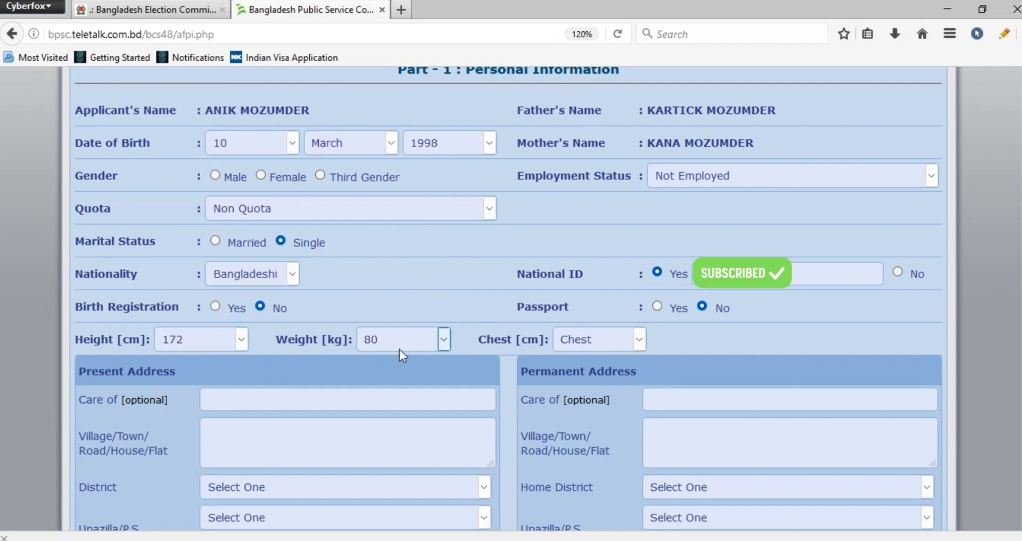
click(602, 342)
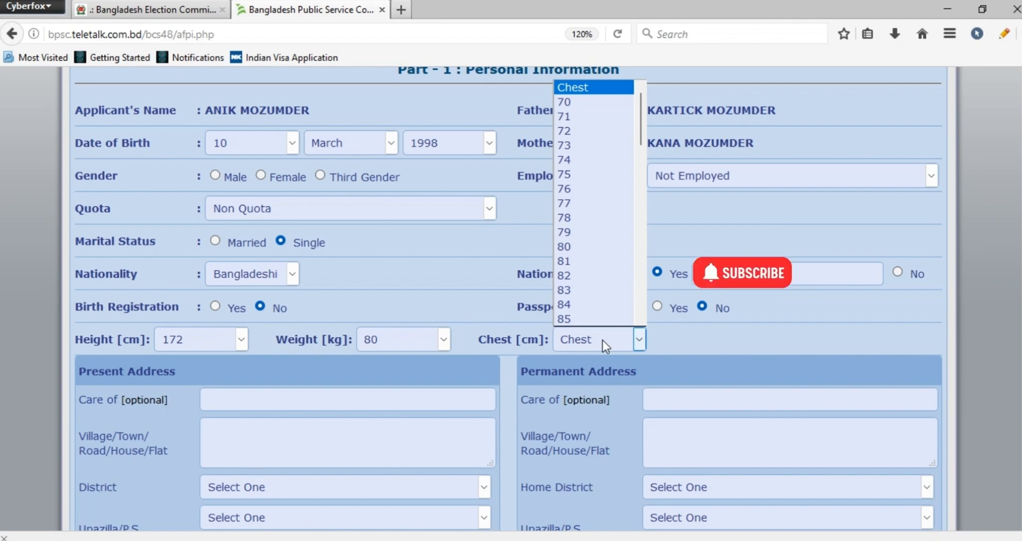
click(680, 334)
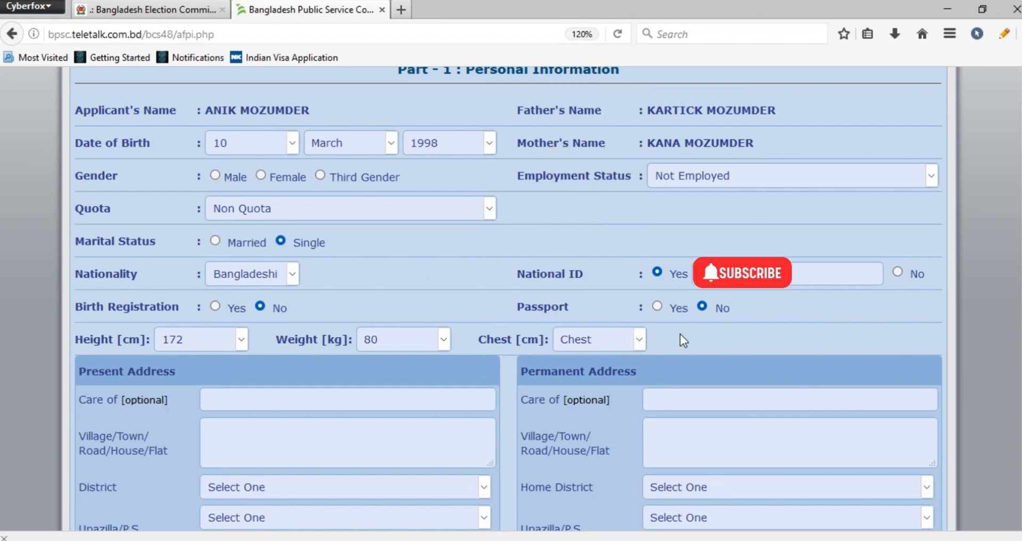
Set the exam centre to DHAKA and the present address district to Dhaka
scroll(203, 260, down, 5)
click(241, 231)
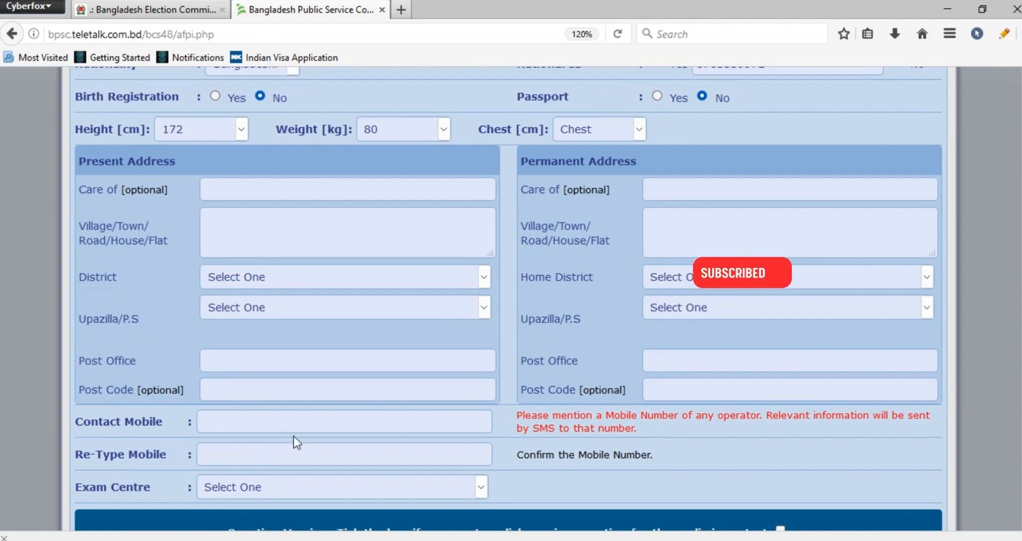
click(277, 481)
click(249, 522)
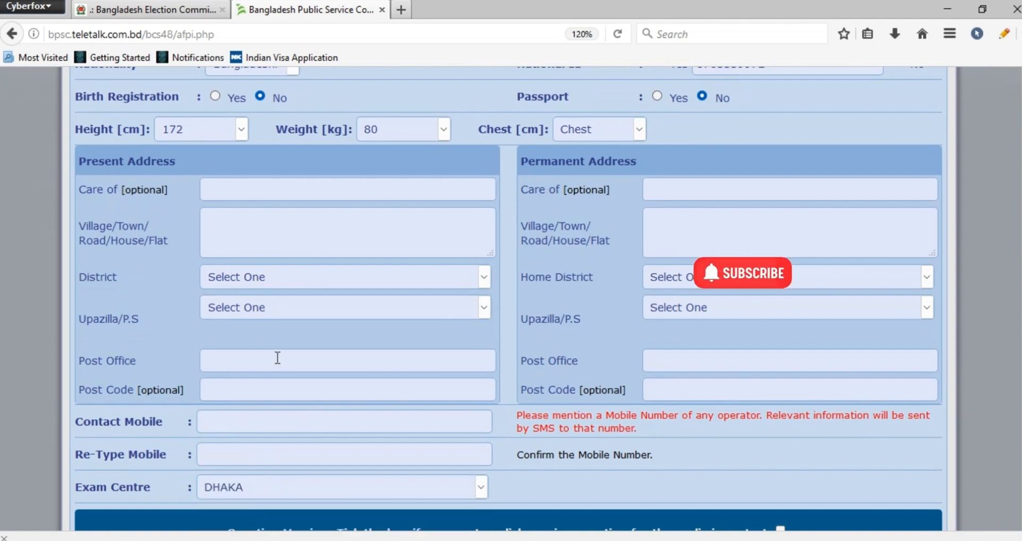
click(296, 278)
text(d)
key(Return)
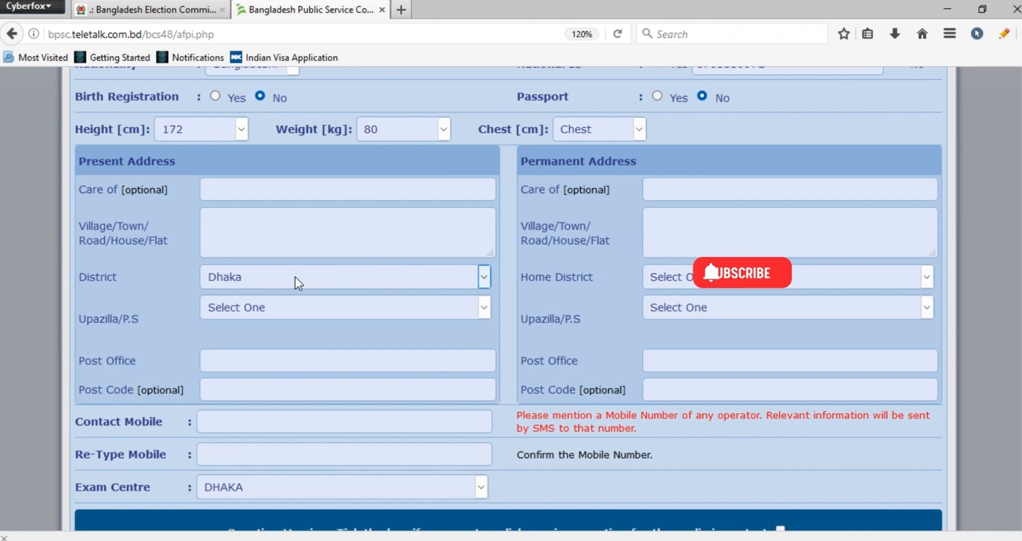
Enter the house, road and area of the applicant's present address in the Village/Town/Road/House/Flat field
click(302, 239)
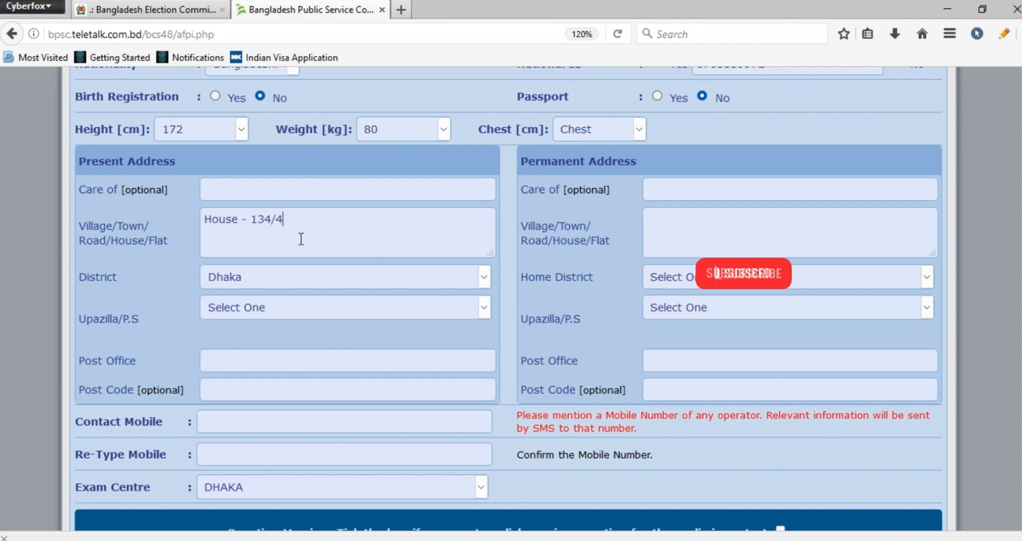
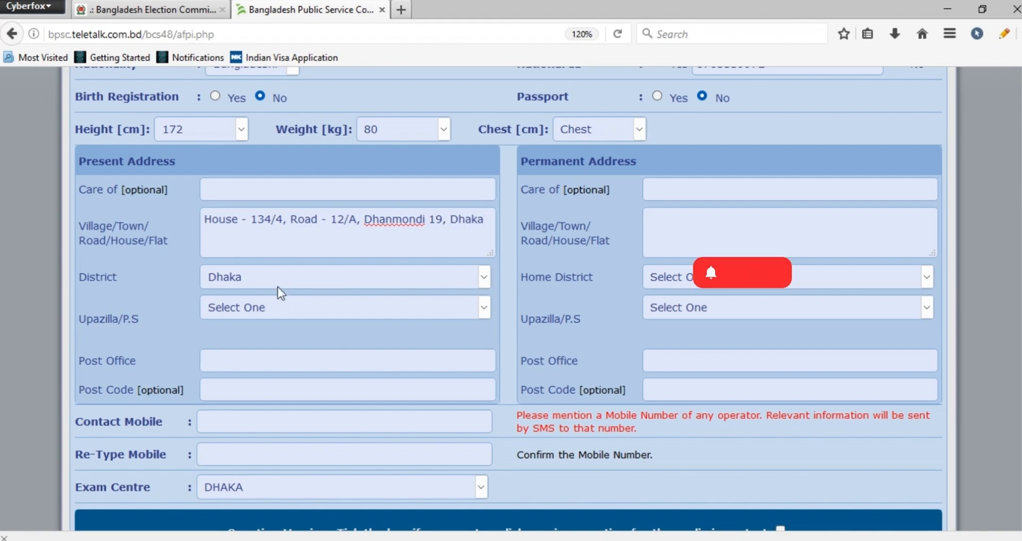
Select the applicant's Upazilla/P.S for the present address
click(269, 313)
key(d)
key(Down)
key(Down)
key(Down)
key(Down)
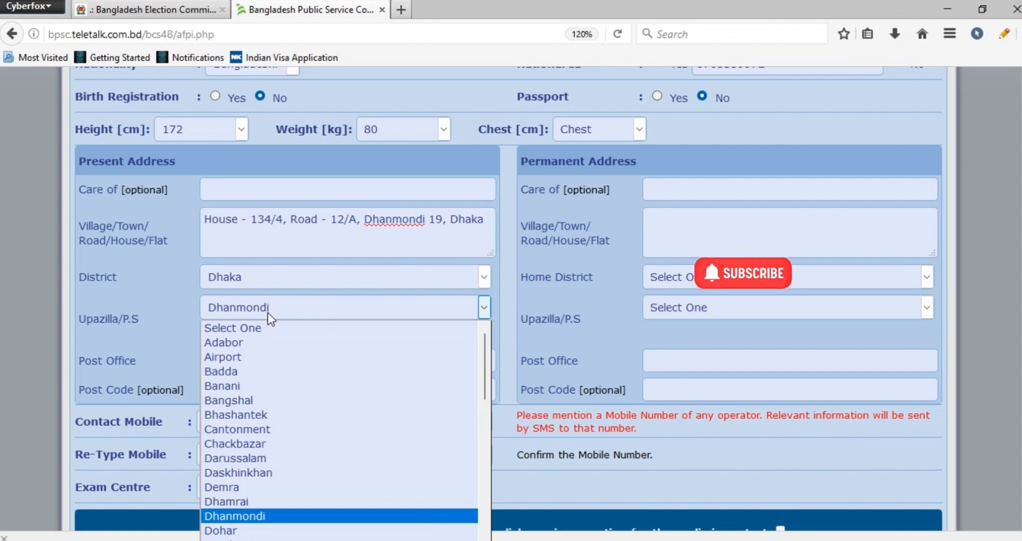
key(Down)
key(Down)
key(Down)
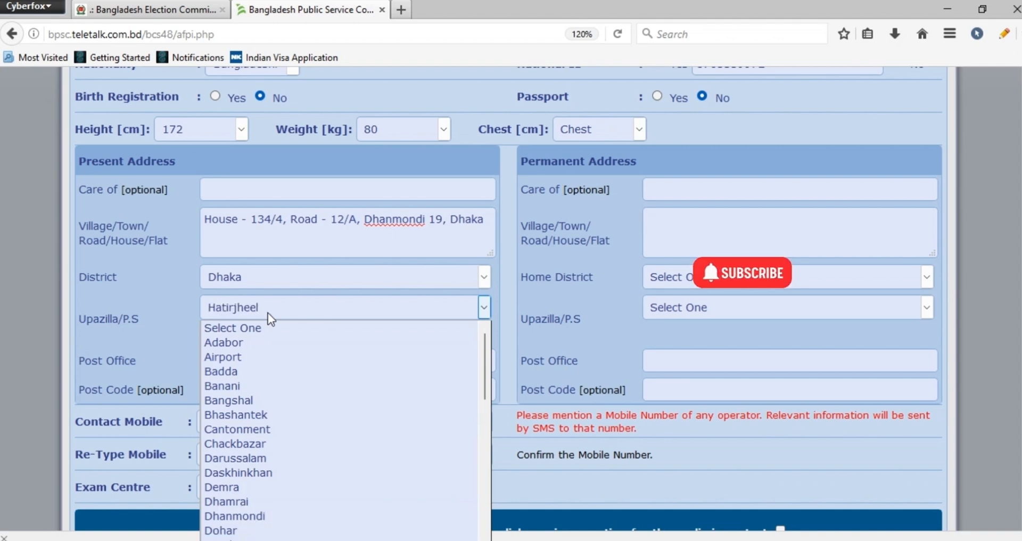
key(Return)
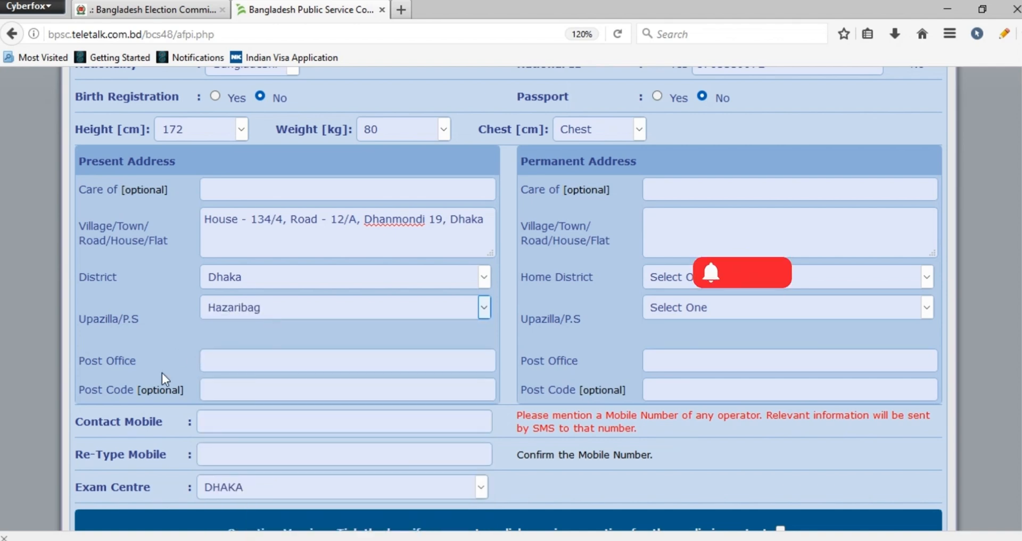
Fill in the post office and post code of the present address
click(229, 362)
text(Jigatala)
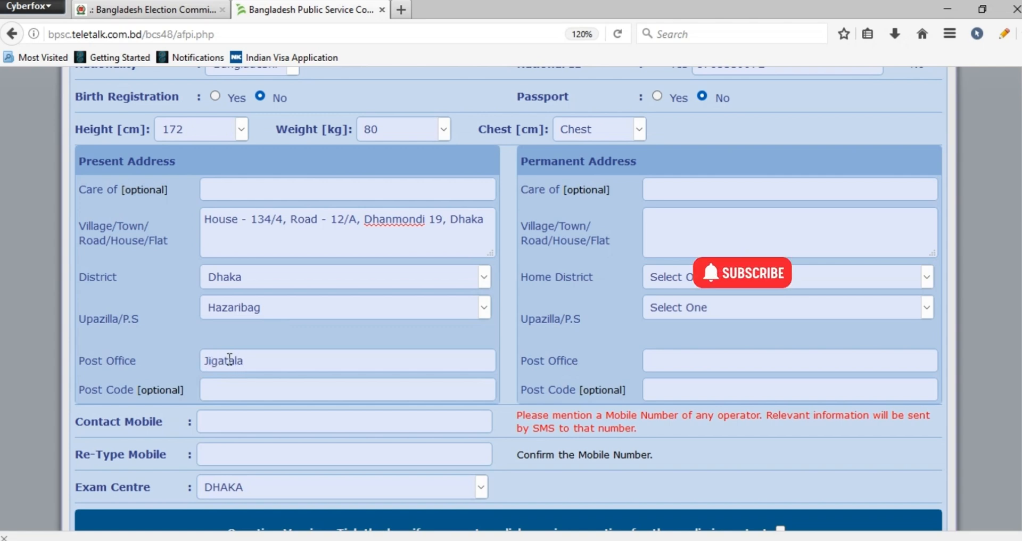
click(252, 380)
text(1209)
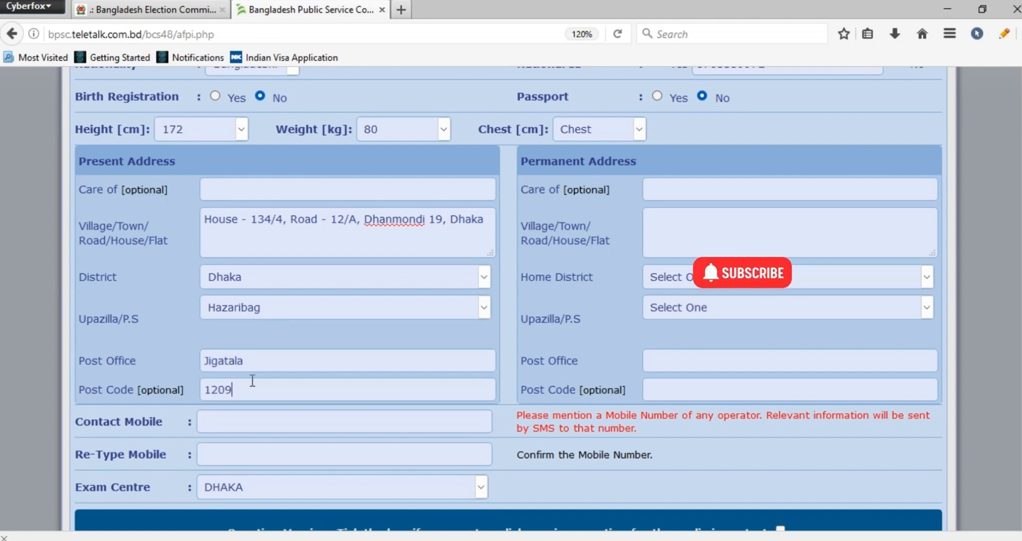
Switch to the Google unit converter in Edge and convert 39 inches to centimetres
scroll(280, 395, up, 2)
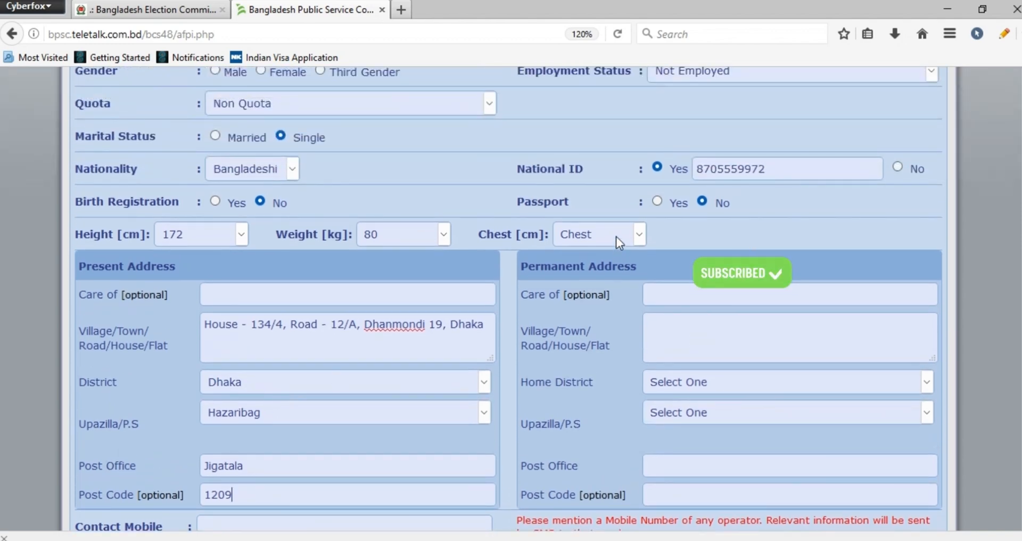
mouse_move(498, 540)
click(497, 490)
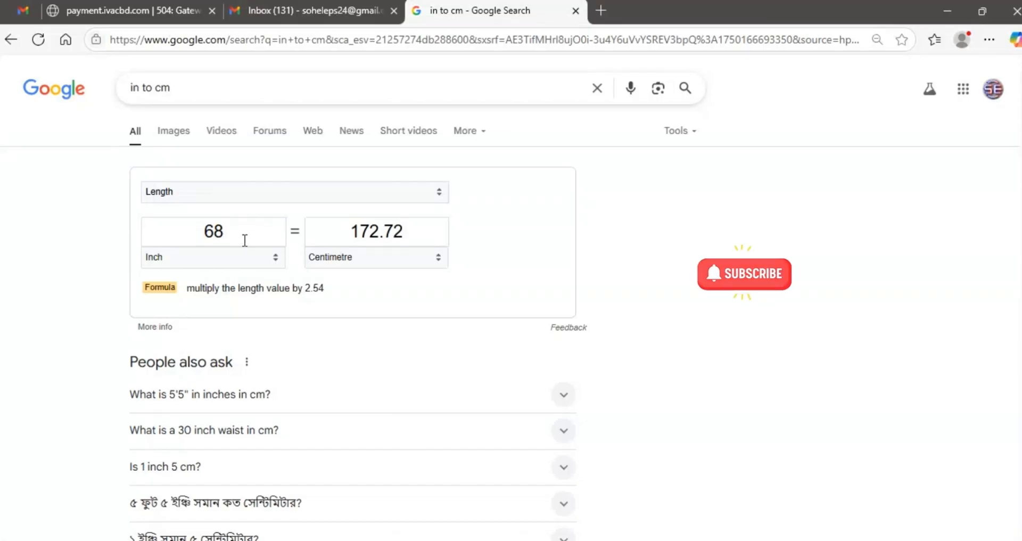
drag(245, 238, 164, 238)
text(39)
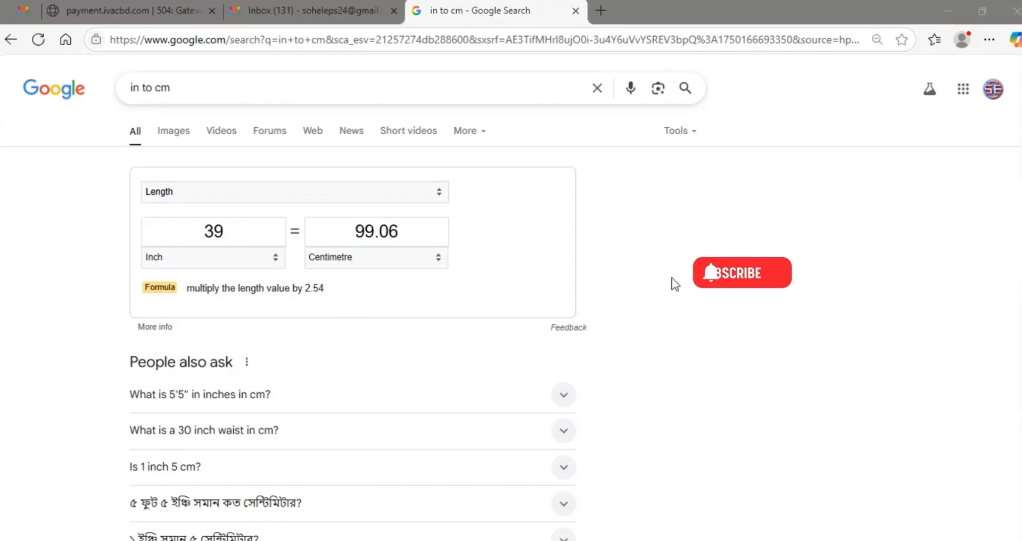
Back in the Cyberfox application form, set the chest measurement to 99 cm
key(alt+Tab)
click(603, 237)
text(99)
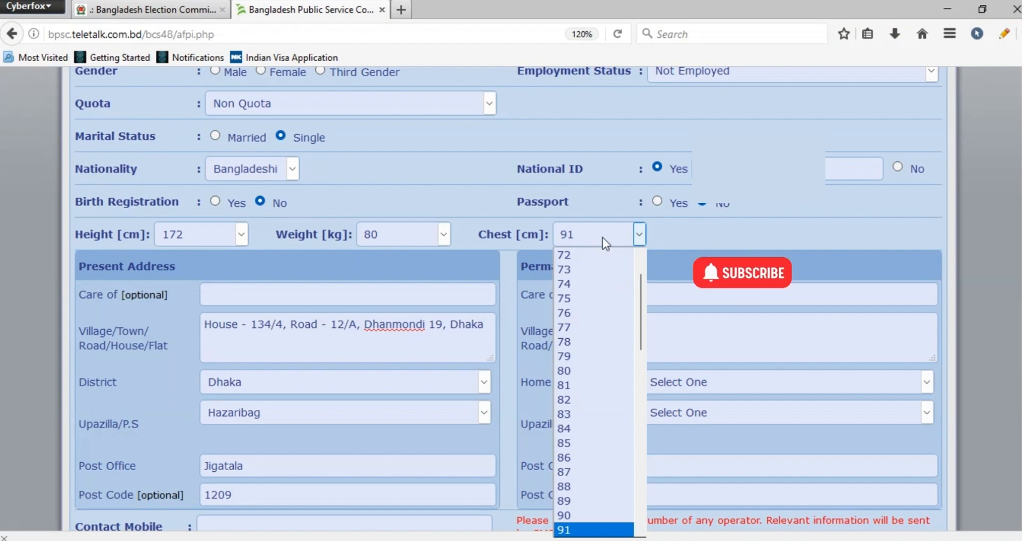
key(Down)
key(Down)
key(Down)
key(Down)
key(Down)
key(Down)
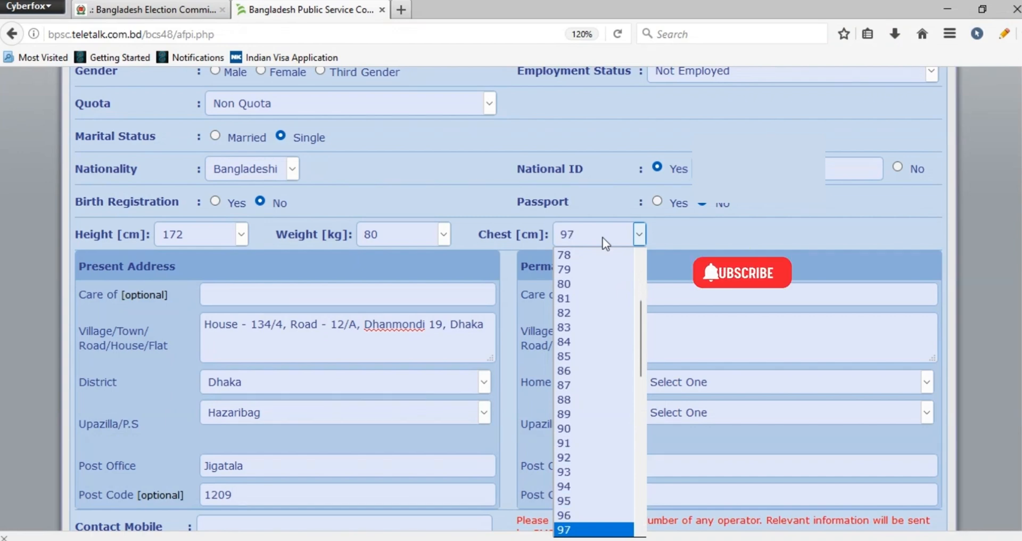
key(Down)
key(Down)
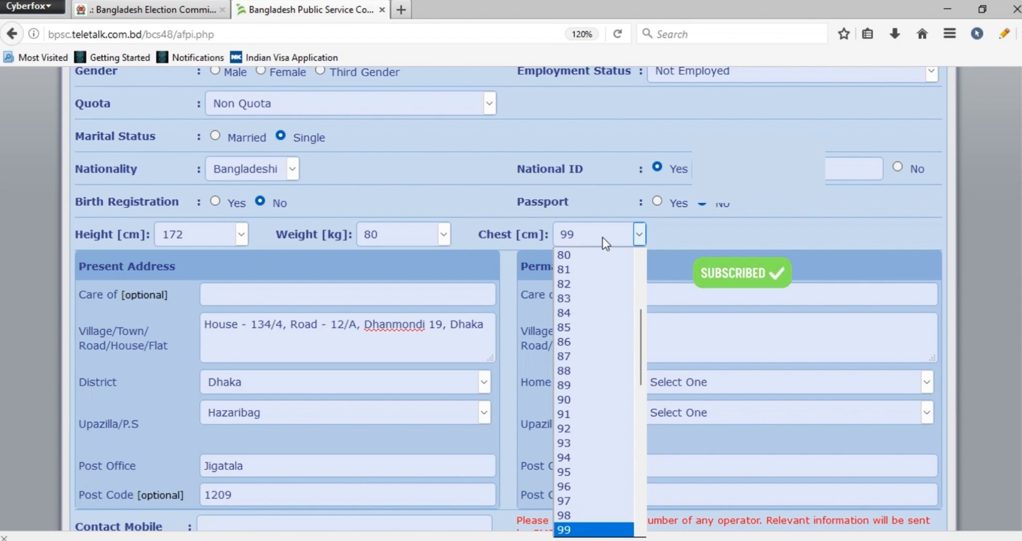
key(Return)
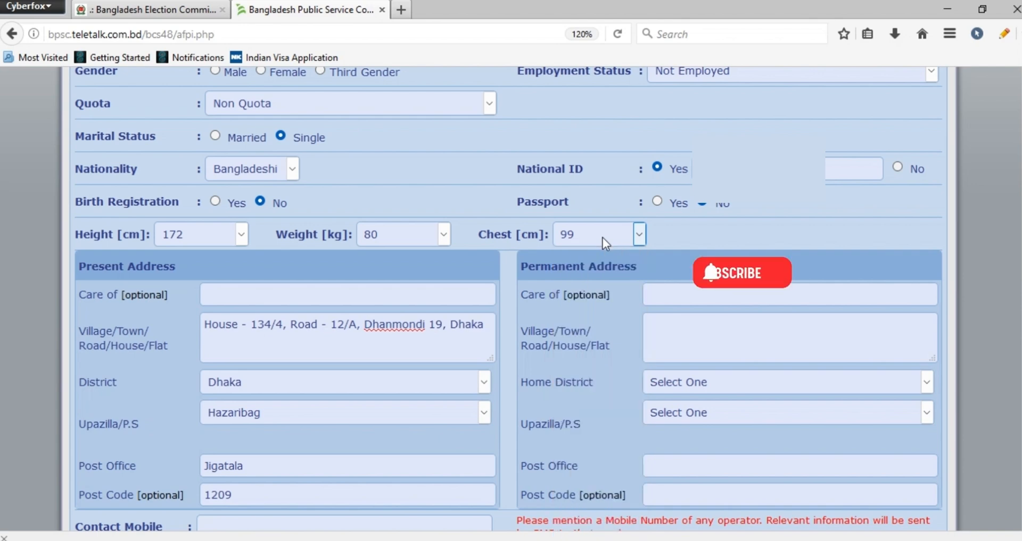
Fill in the care-of fields with the applicant's name for the present address and the father's name for the permanent address
click(269, 301)
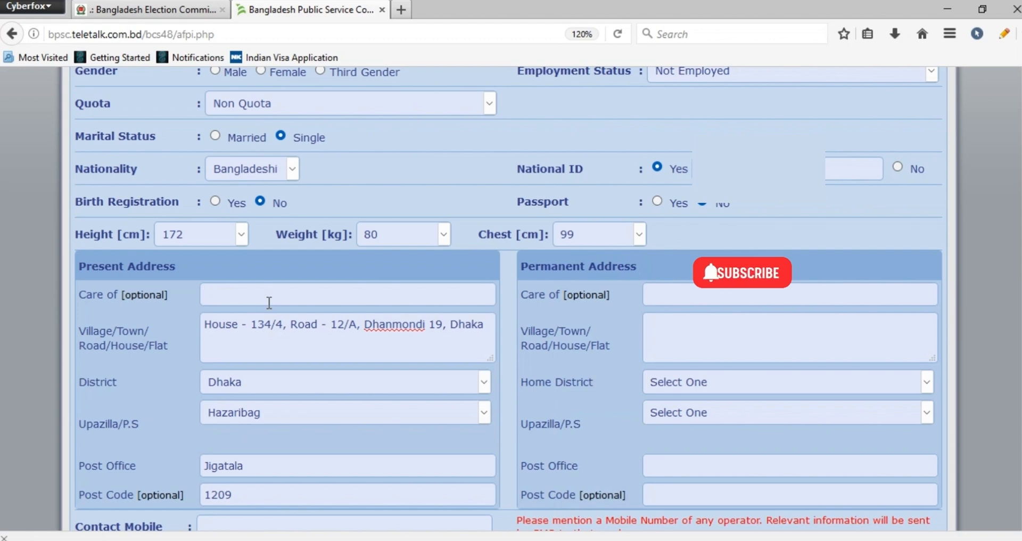
scroll(268, 302, up, 3)
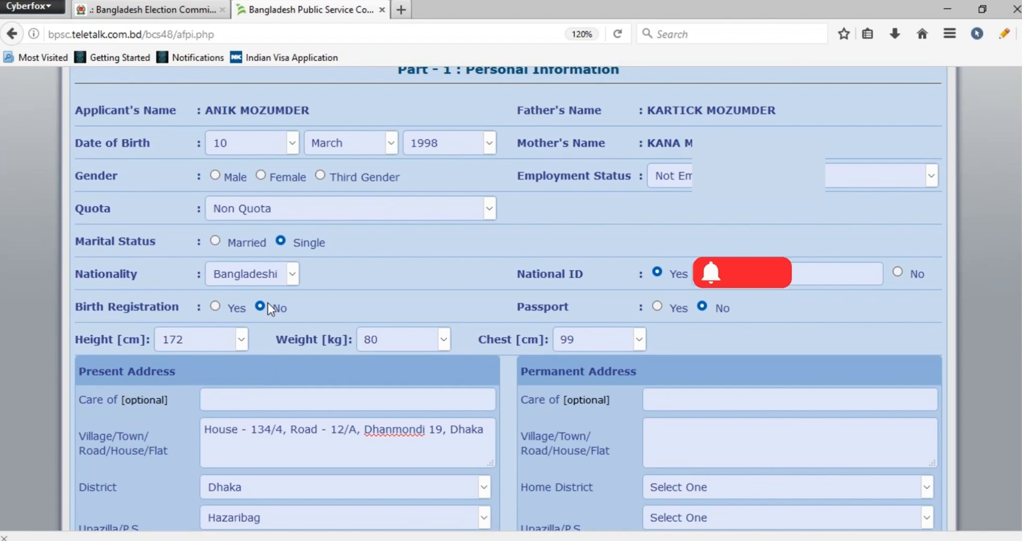
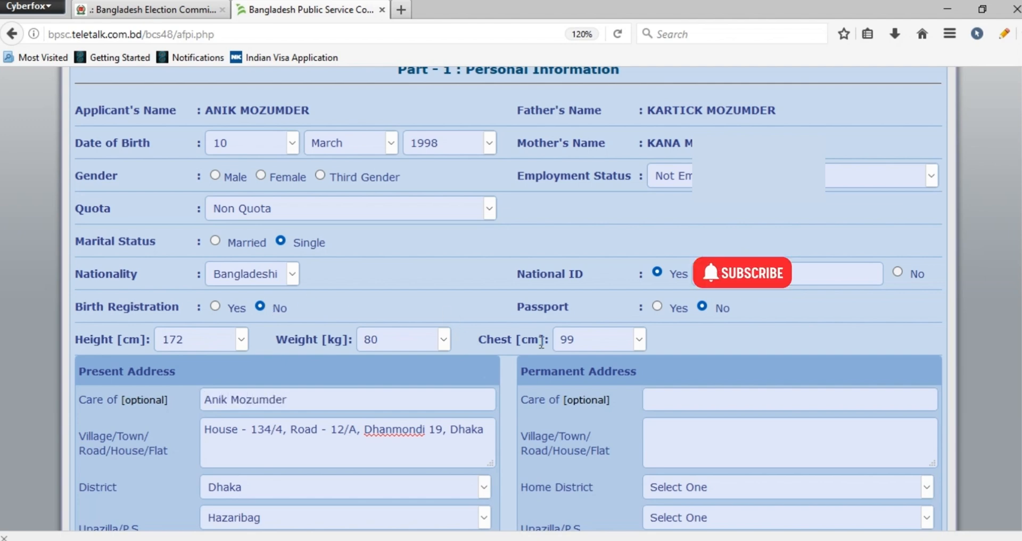
click(675, 406)
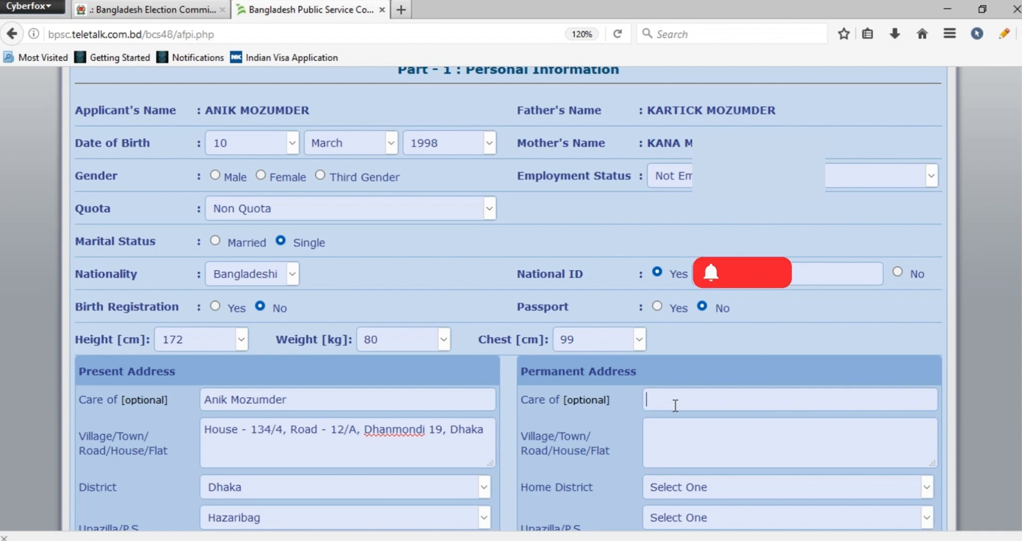
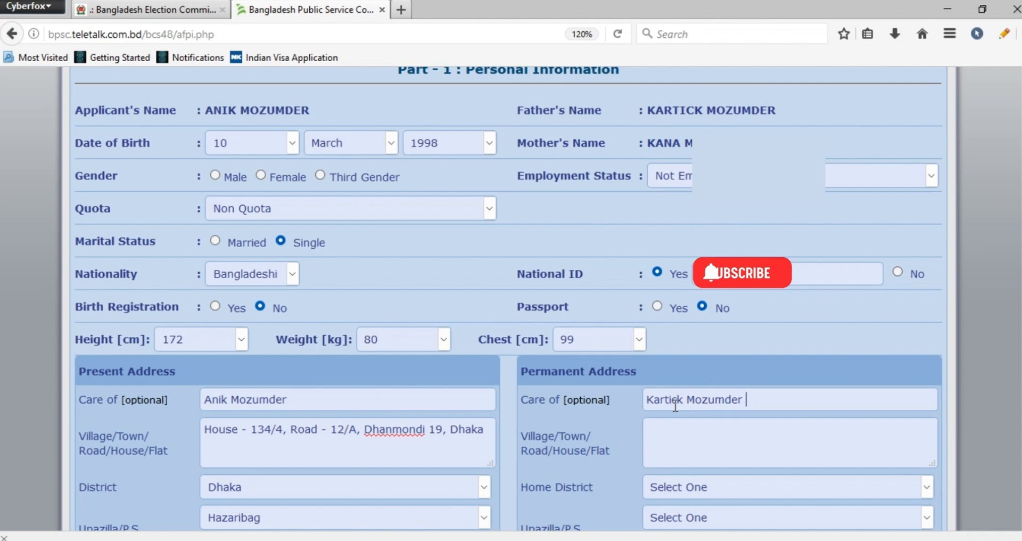
Enter the village name in the Village/Town/Road/House/Flat field of the permanent address
scroll(675, 405, down, 4)
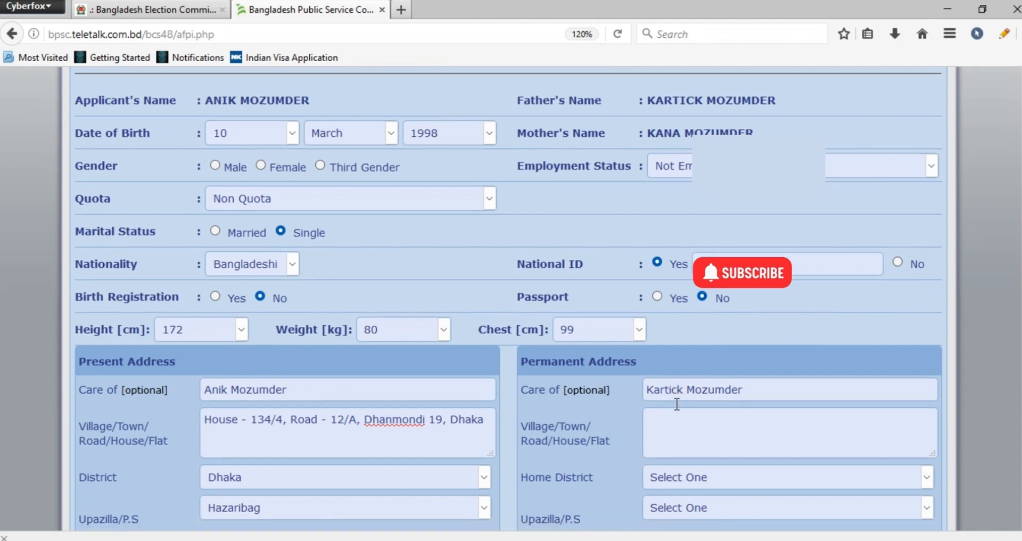
click(678, 226)
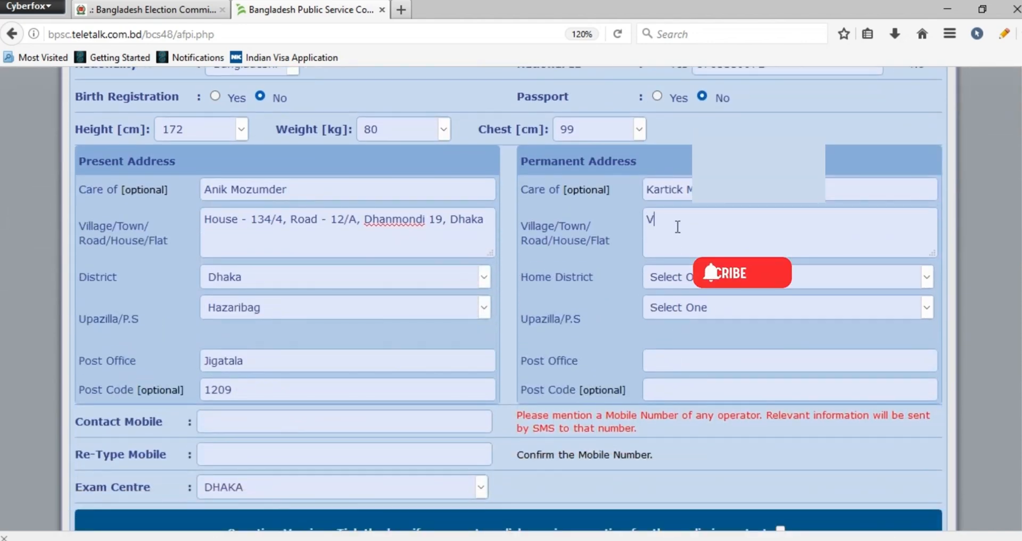
key(BackSpace)
key(BackSpace)
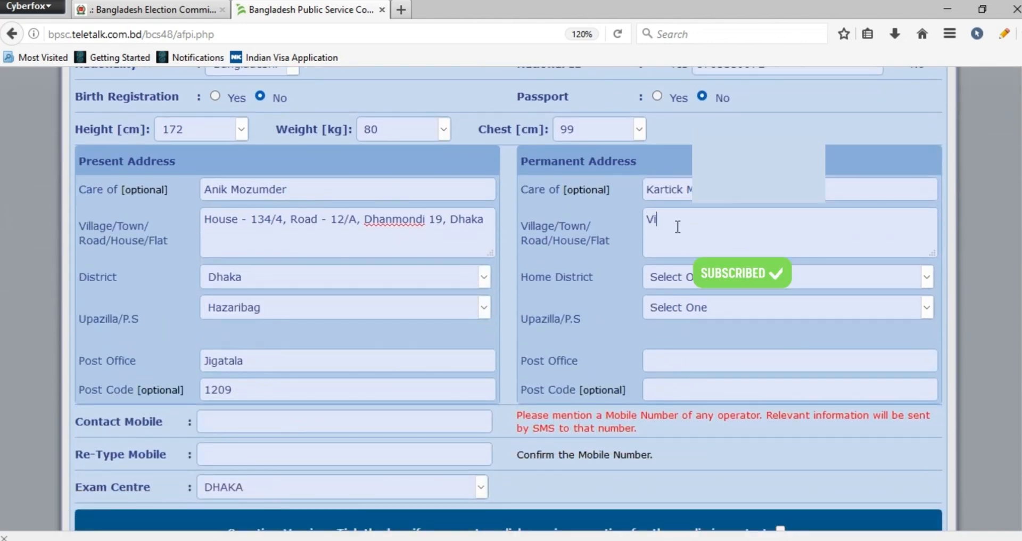
key(BackSpace)
key(BackSpace)
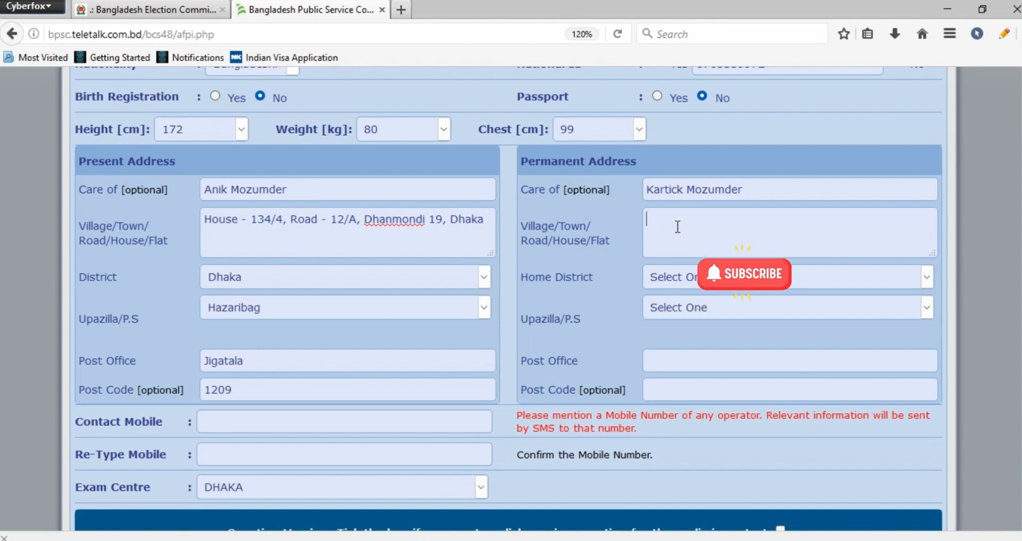
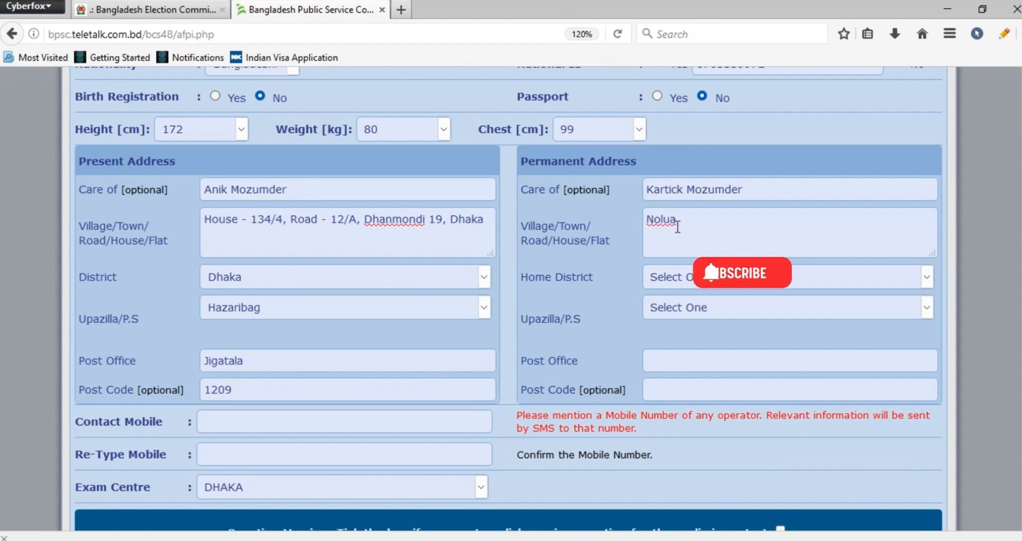
Select the home district and the upazila of the permanent address
click(682, 280)
text(noa)
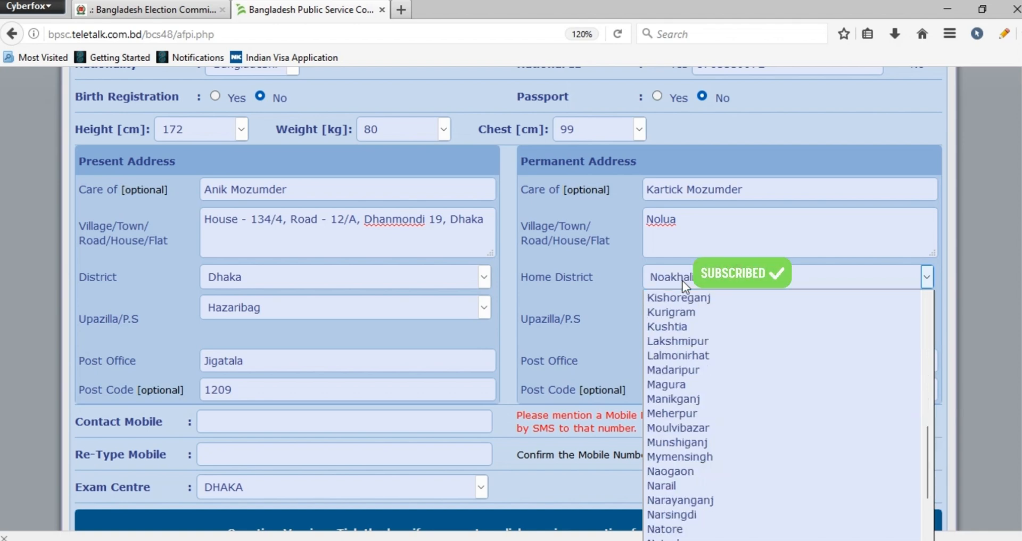
key(Return)
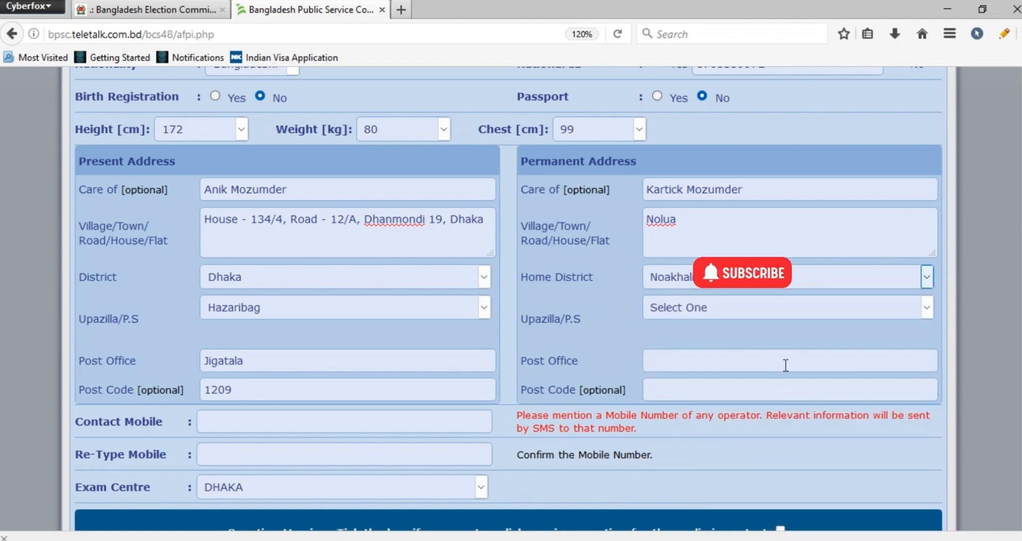
click(720, 307)
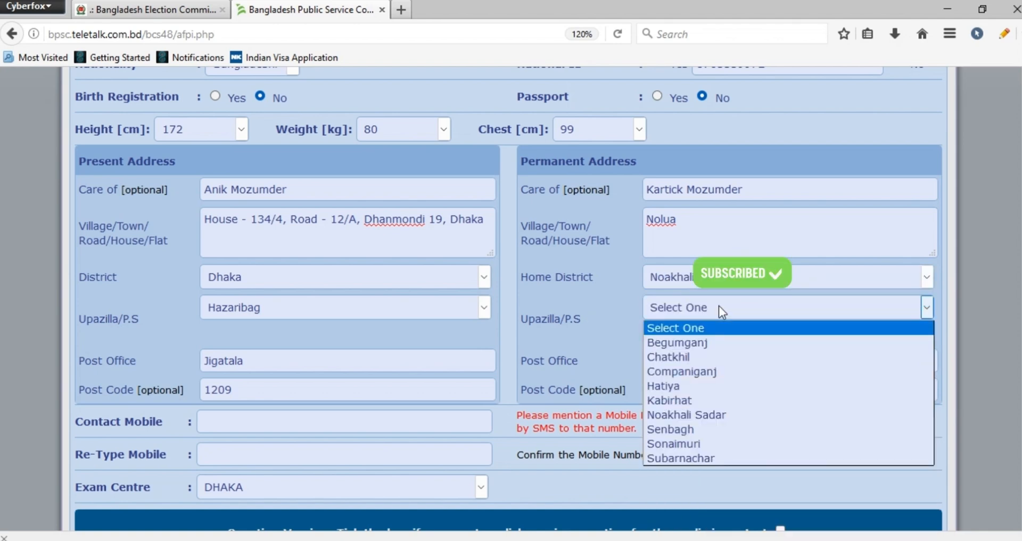
click(691, 429)
Fill in the post office and post code of the permanent address
click(675, 365)
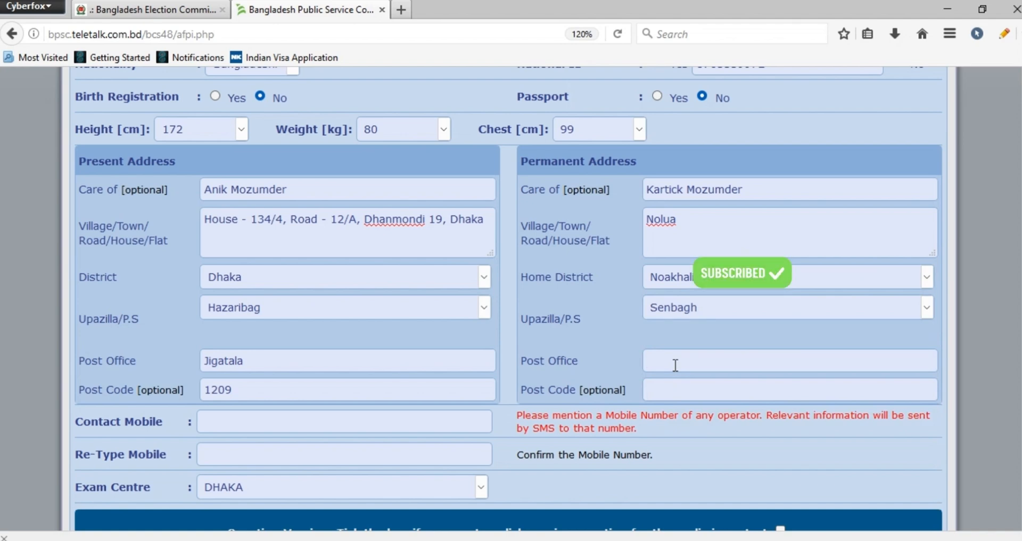
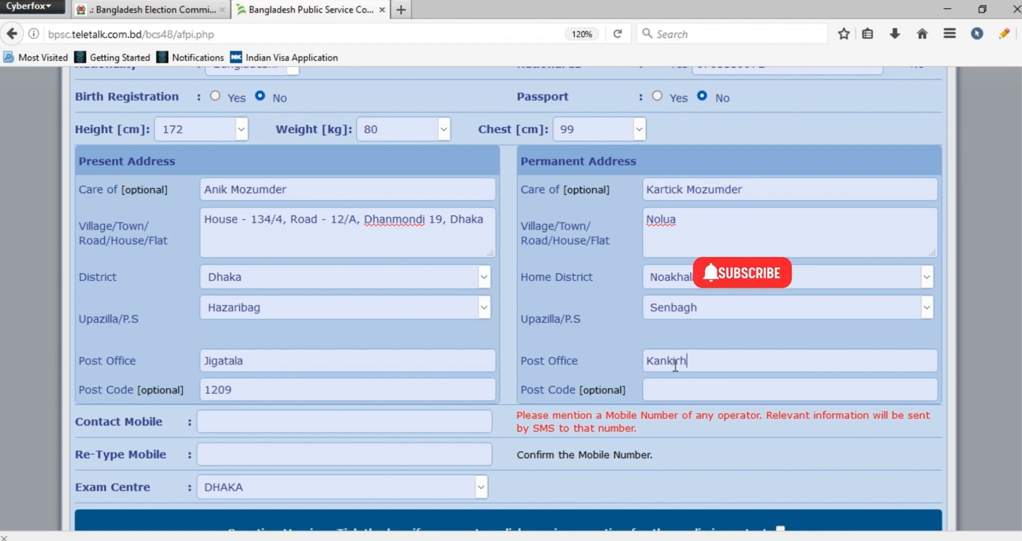
click(674, 399)
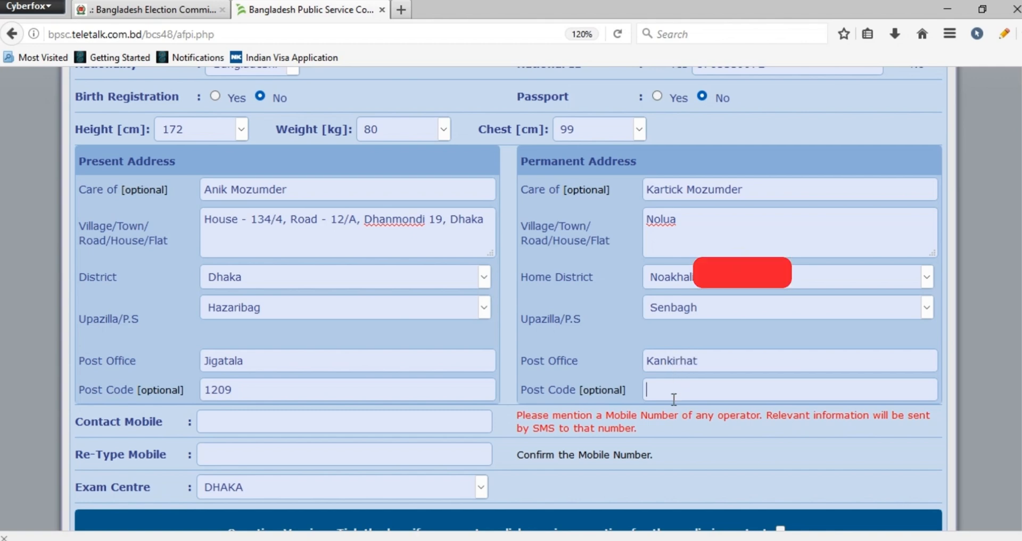
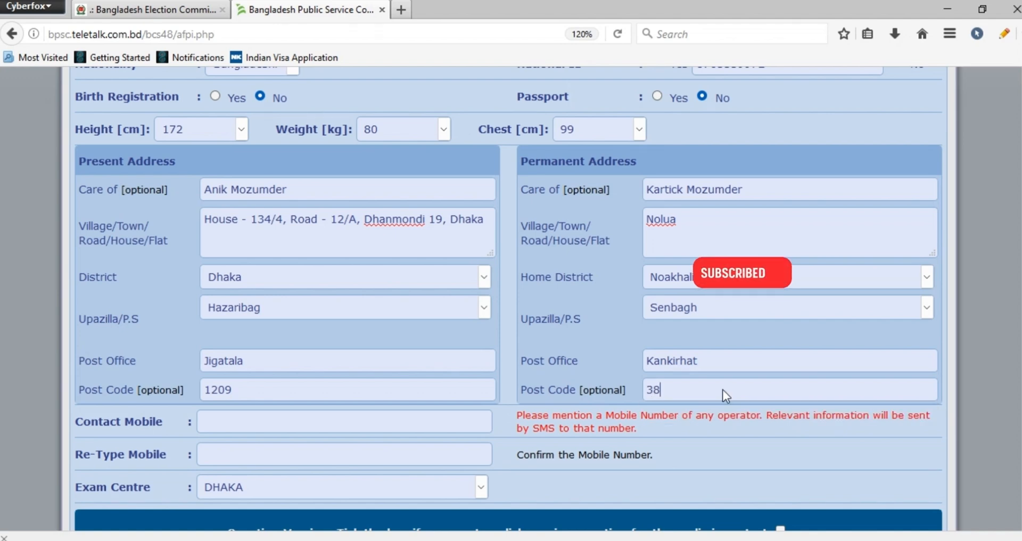
scroll(723, 389, down, 5)
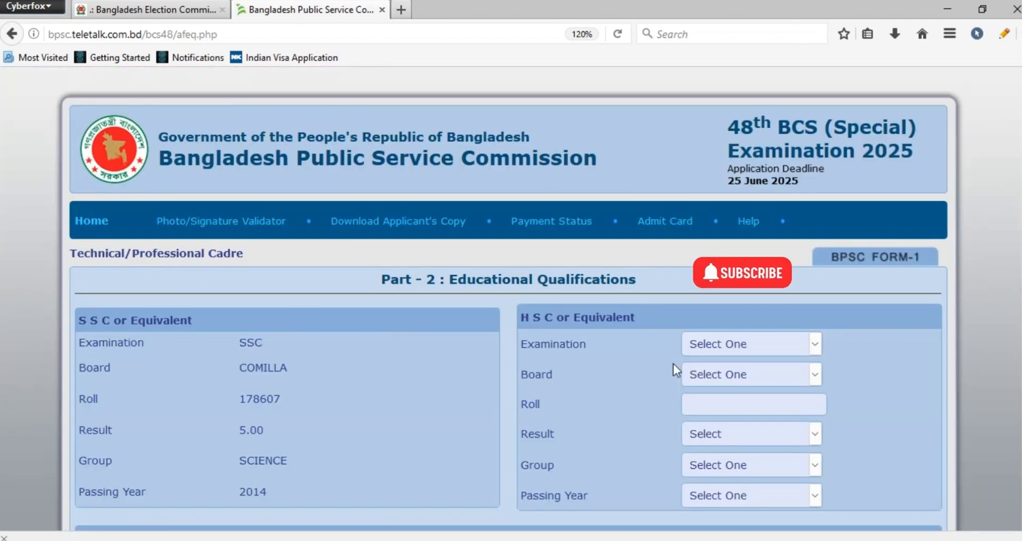
In the H S C or Equivalent section, set the examination to H.S.C and the board to Dhaka
scroll(404, 319, down, 4)
click(772, 130)
click(750, 170)
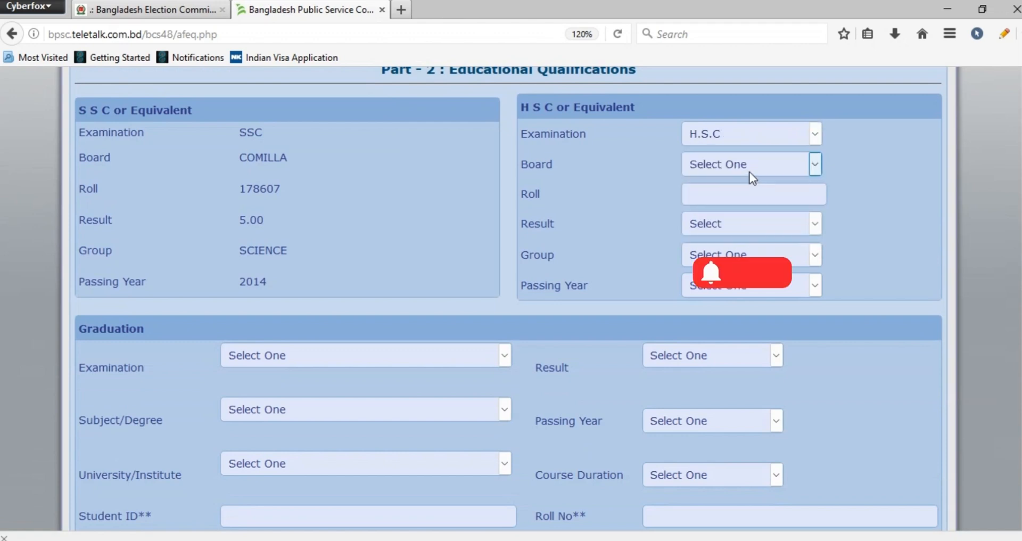
click(749, 171)
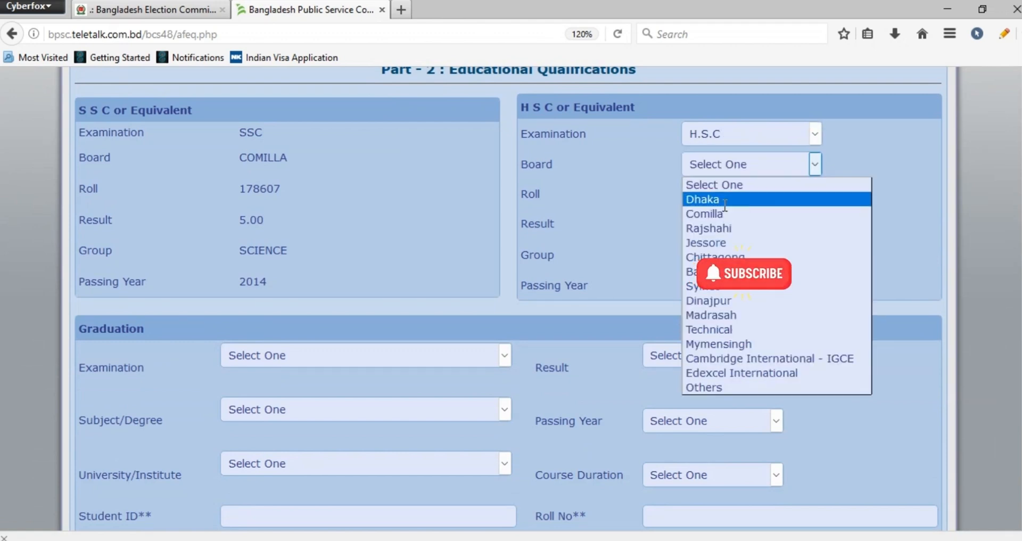
click(724, 200)
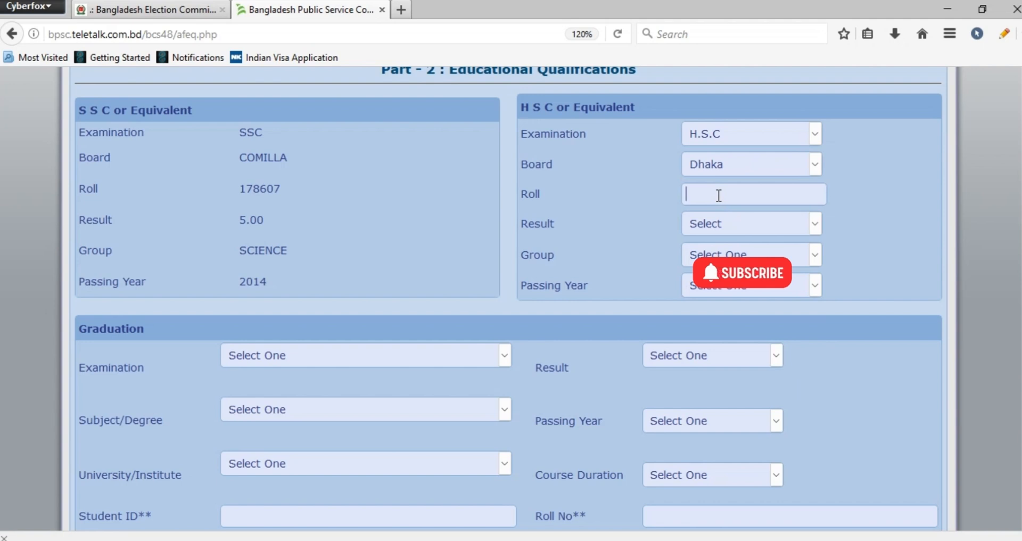
Enter the HSC roll number and set the result to GPA/CGPA in scale 5 with a GPA of 5.00
click(719, 196)
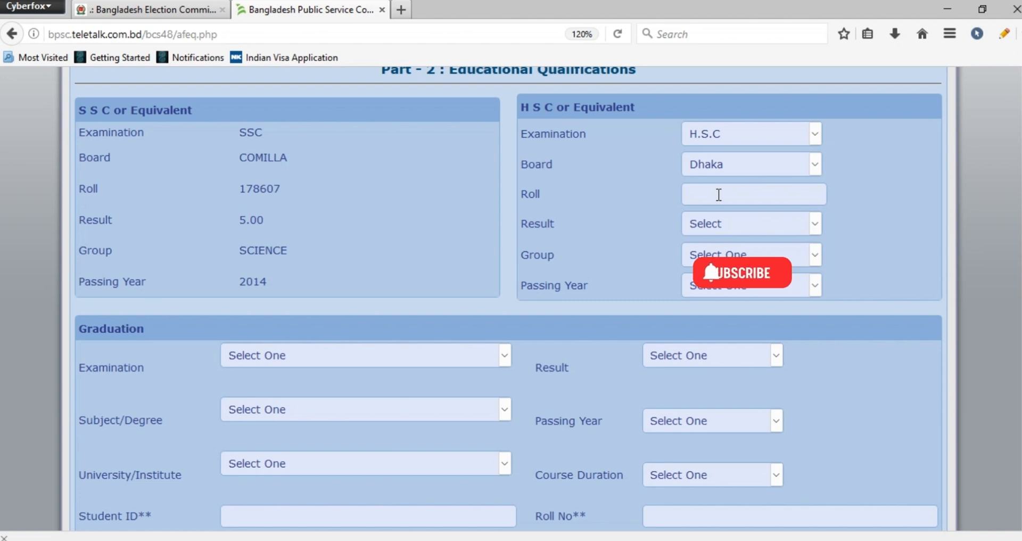
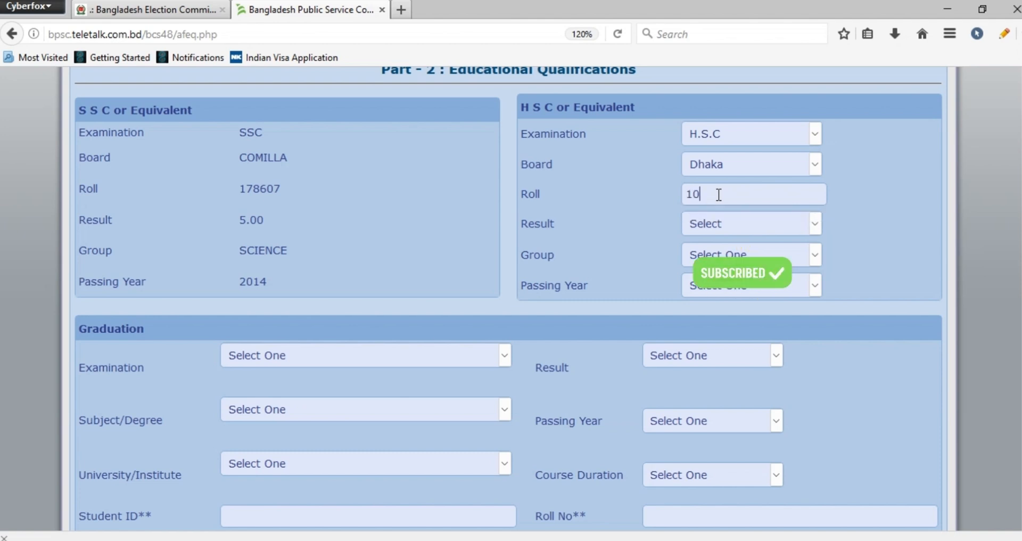
click(723, 224)
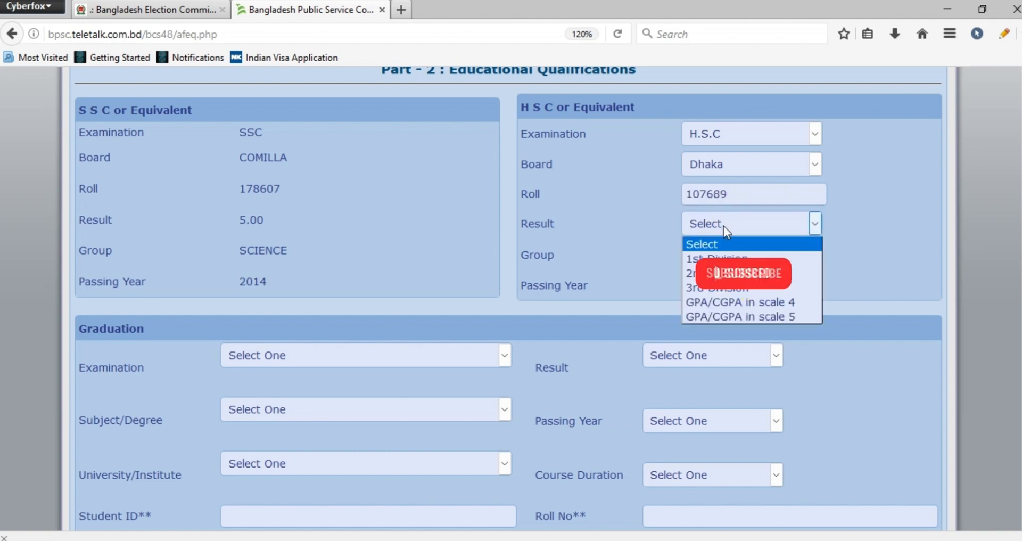
click(752, 315)
click(867, 223)
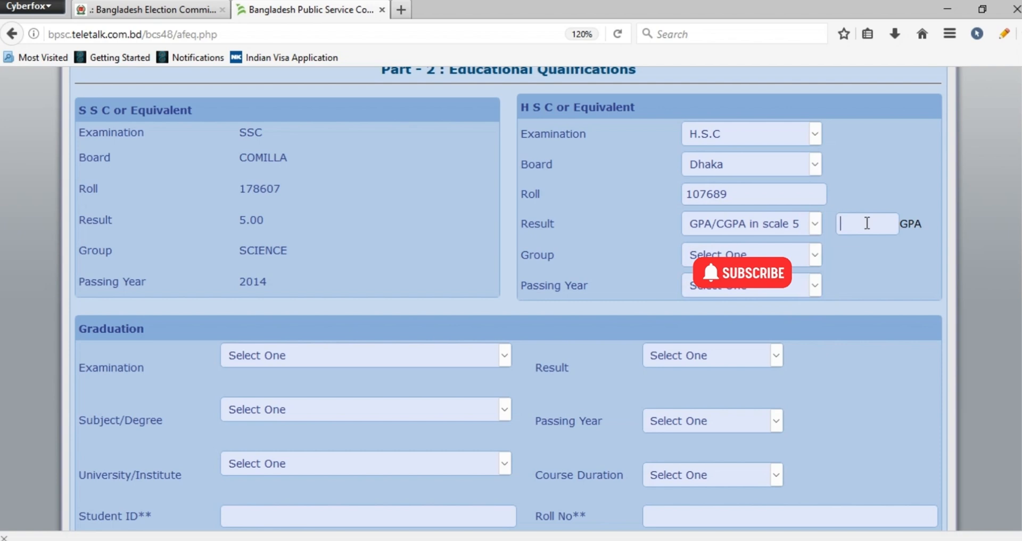
text(4)
key(BackSpace)
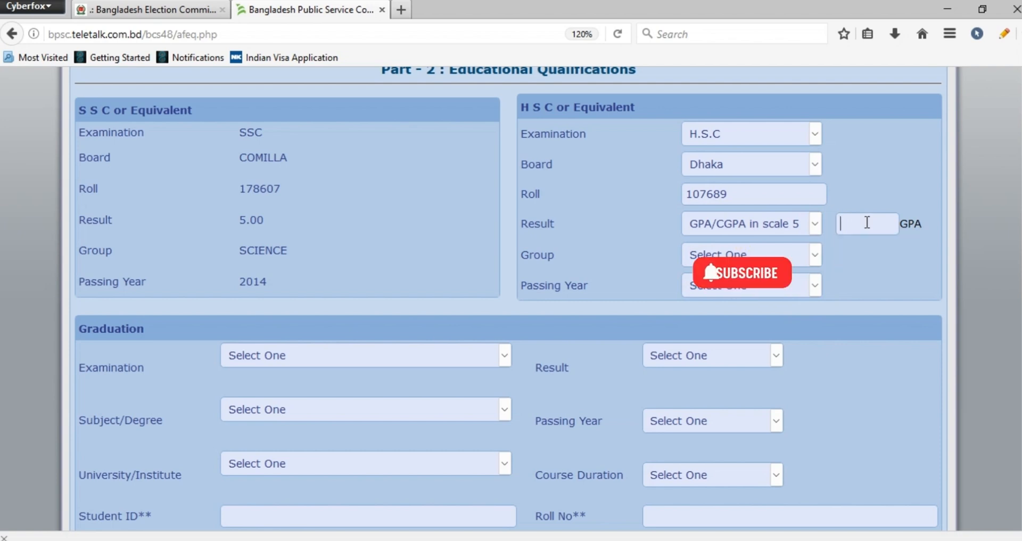
text(5.00)
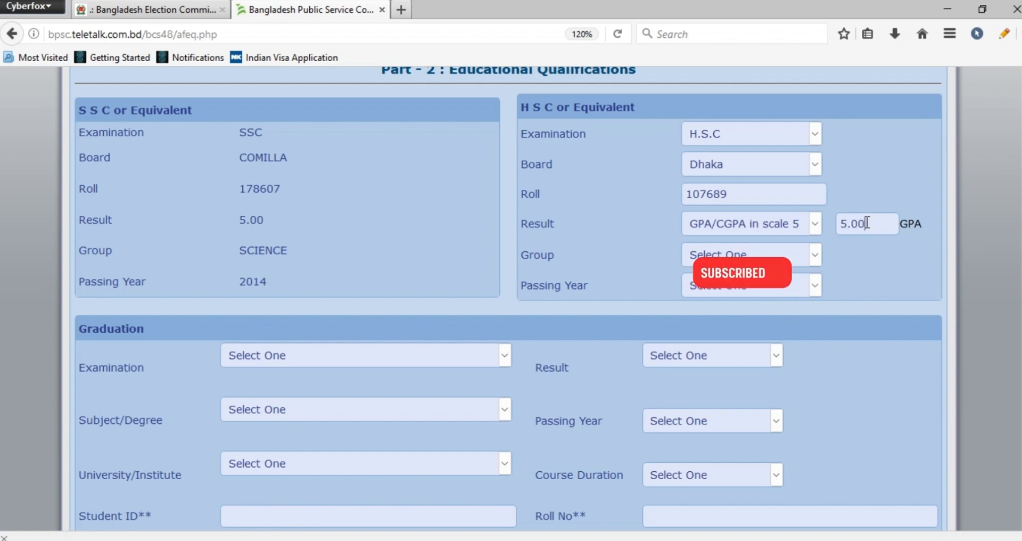
Set the HSC group to Science and its passing year to 2016
click(814, 255)
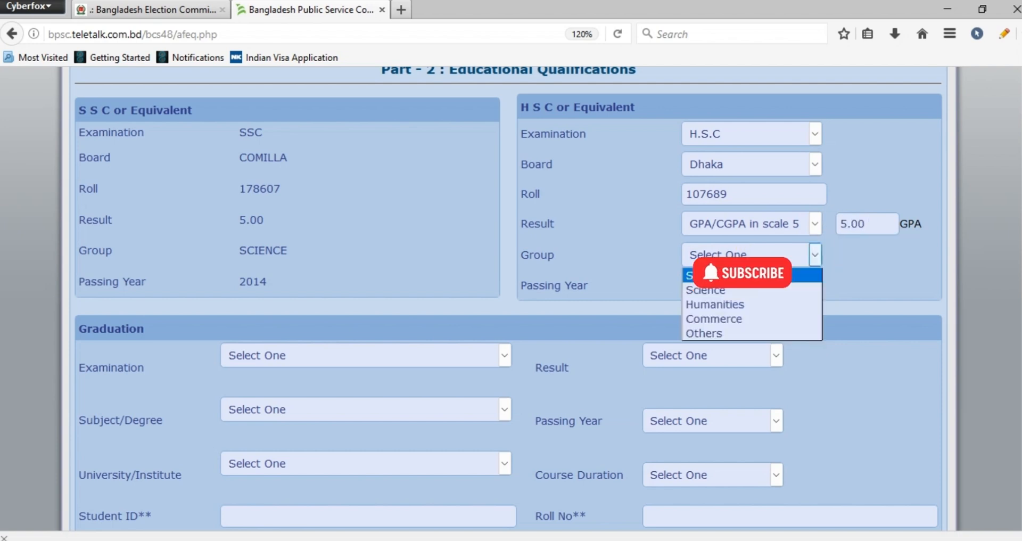
click(740, 292)
click(753, 293)
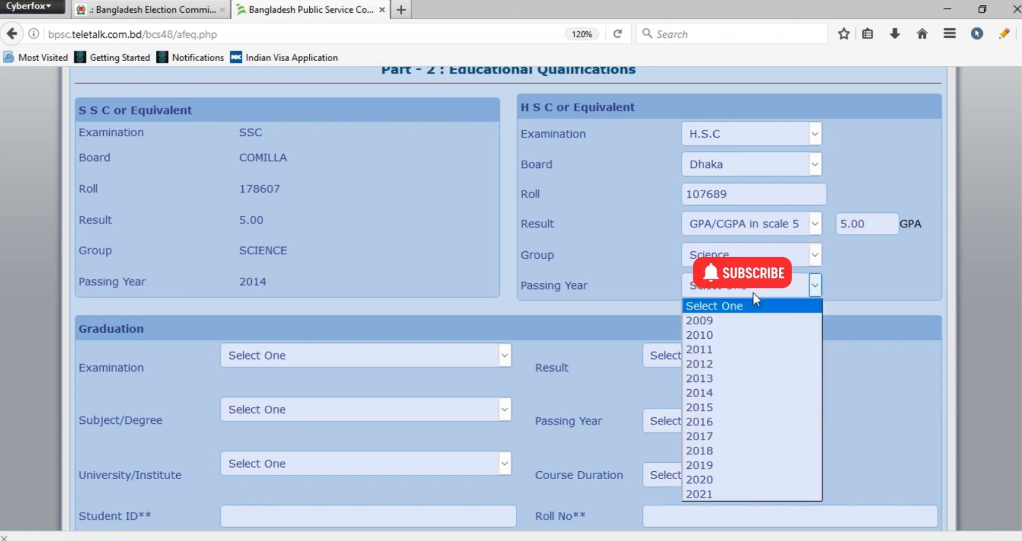
key(Down)
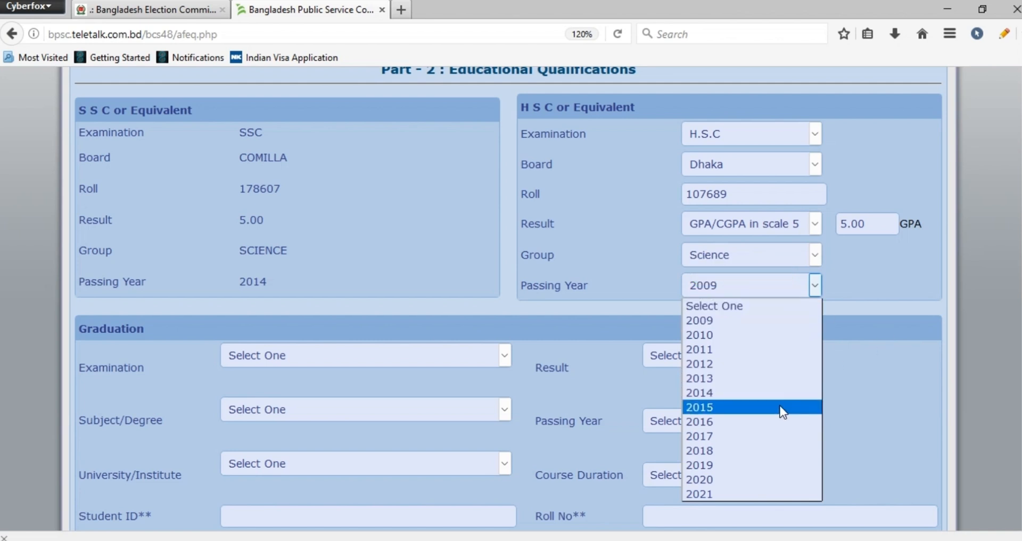
click(765, 420)
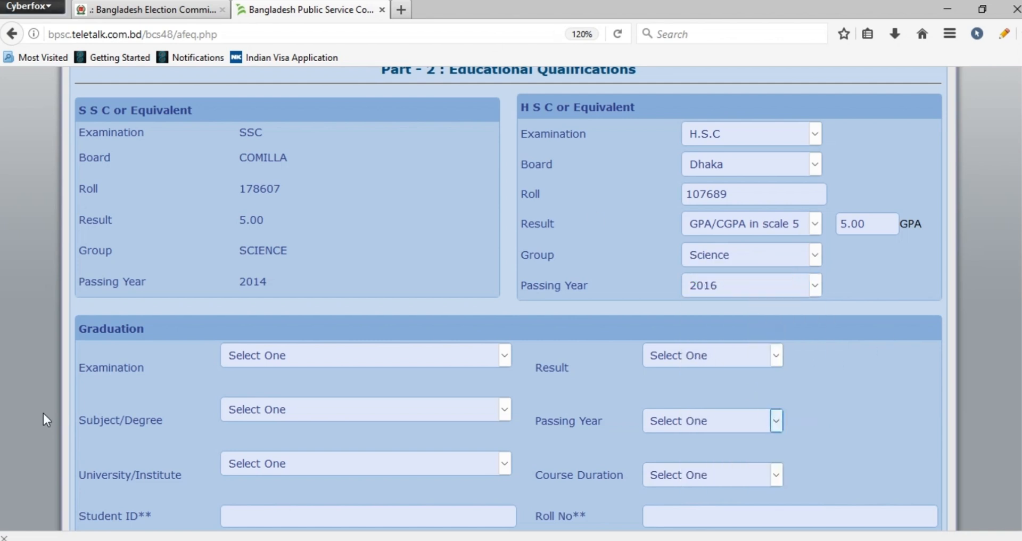
In the Graduation section, set the examination to MBBS/BDS/Equivalent and the subject to Medicine & Surgery [391]
scroll(43, 413, down, 3)
click(369, 254)
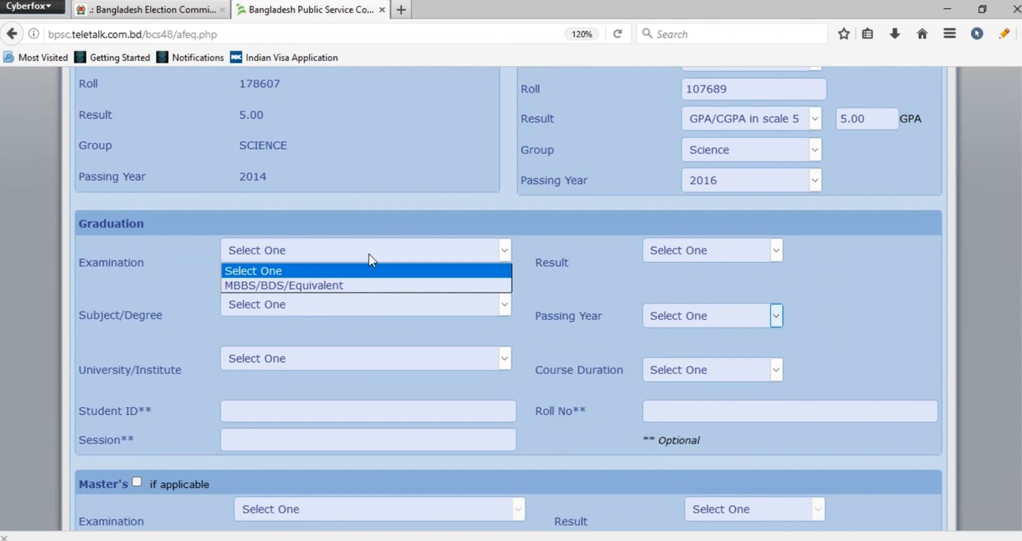
click(344, 286)
click(330, 309)
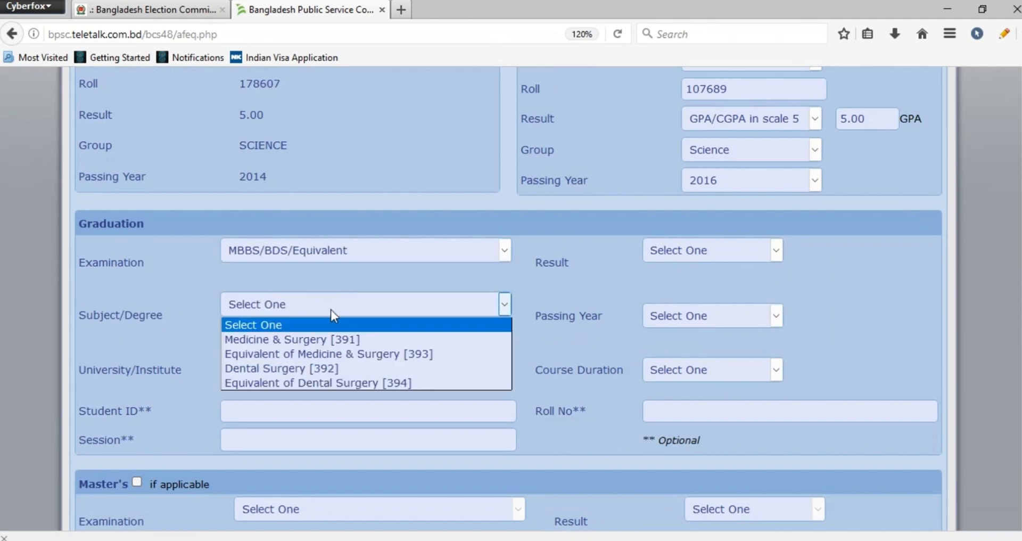
click(324, 338)
In the Graduation section, set the university/institute to Northern International Medical College, Dhaka
click(320, 360)
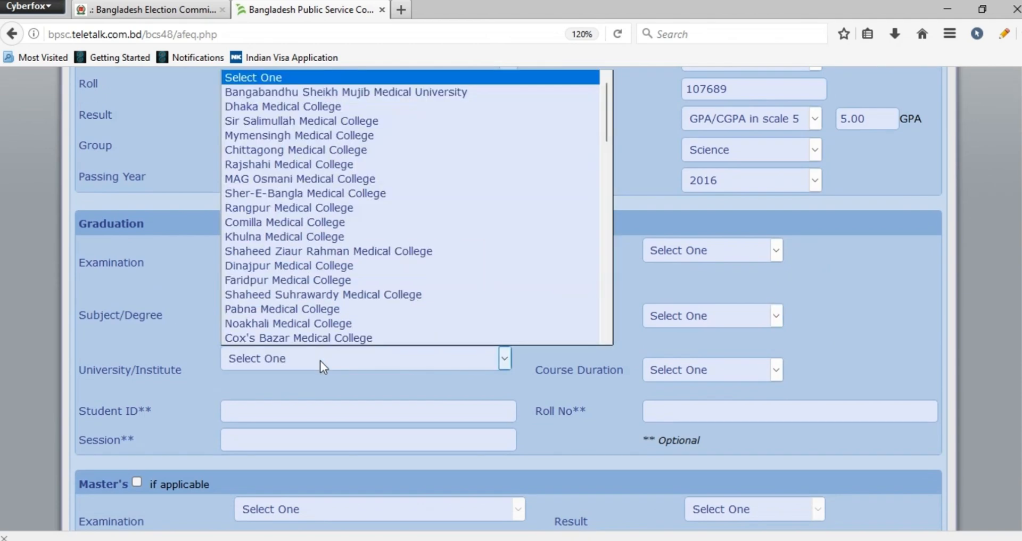
key(n)
key(n)
key(n)
key(n)
key(n)
key(n)
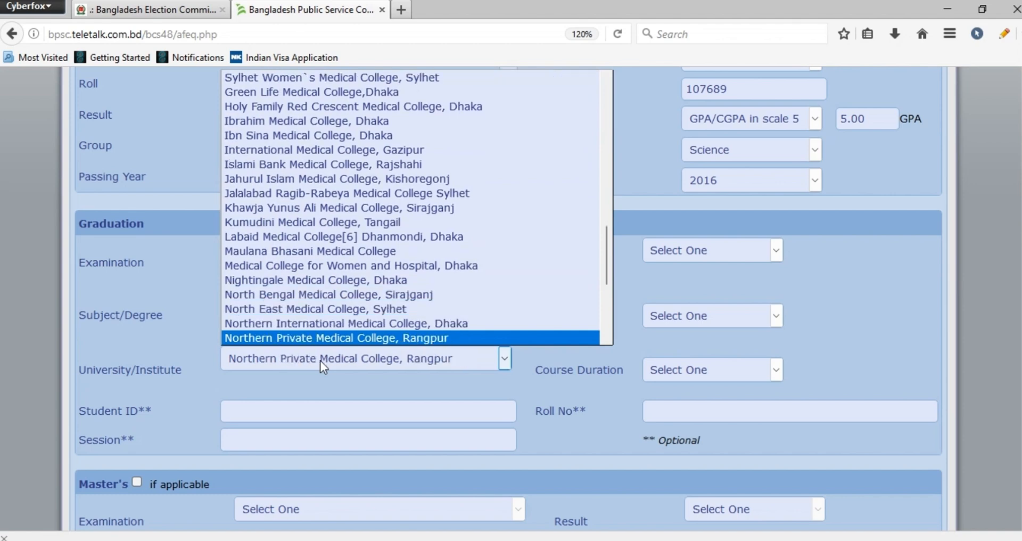
key(Down)
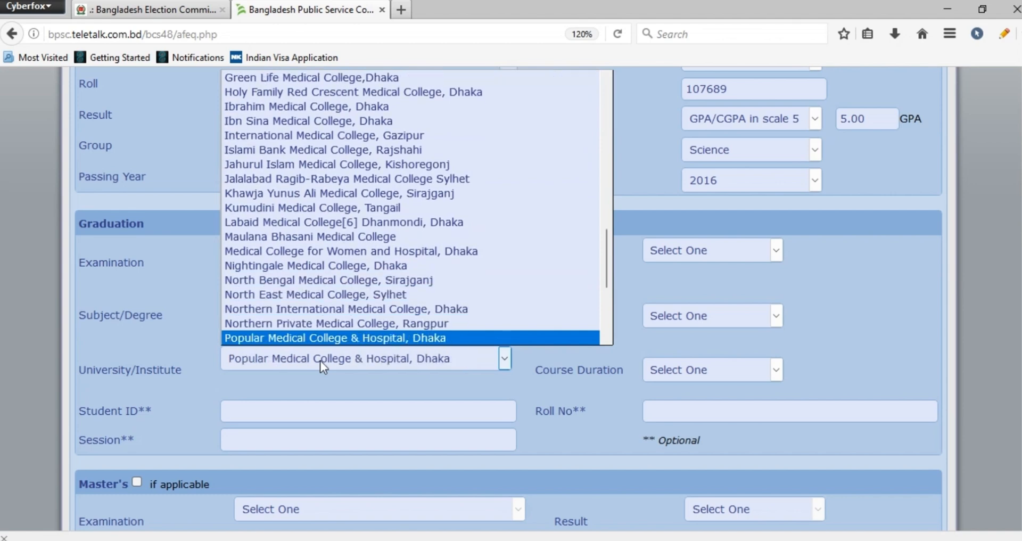
key(Up)
key(Up)
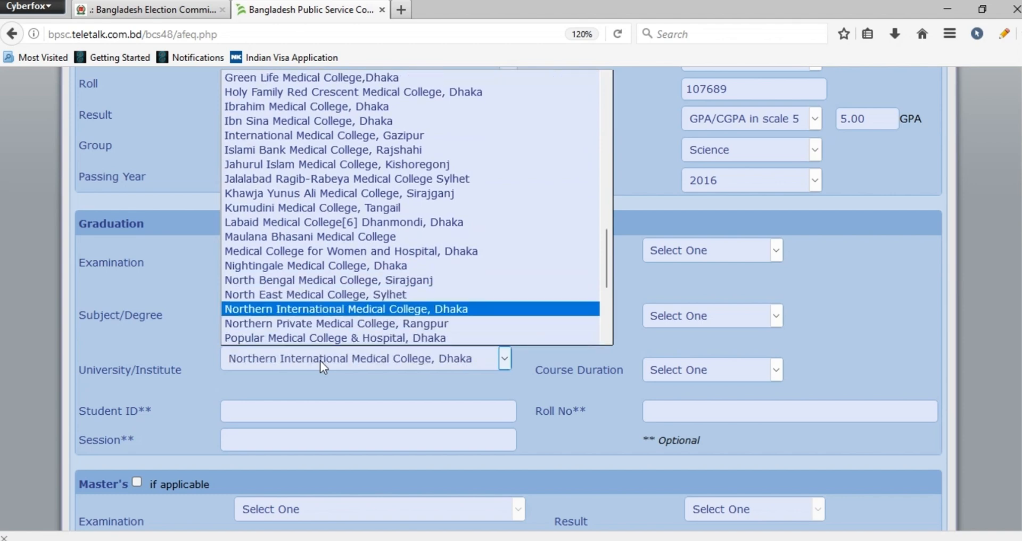
key(Return)
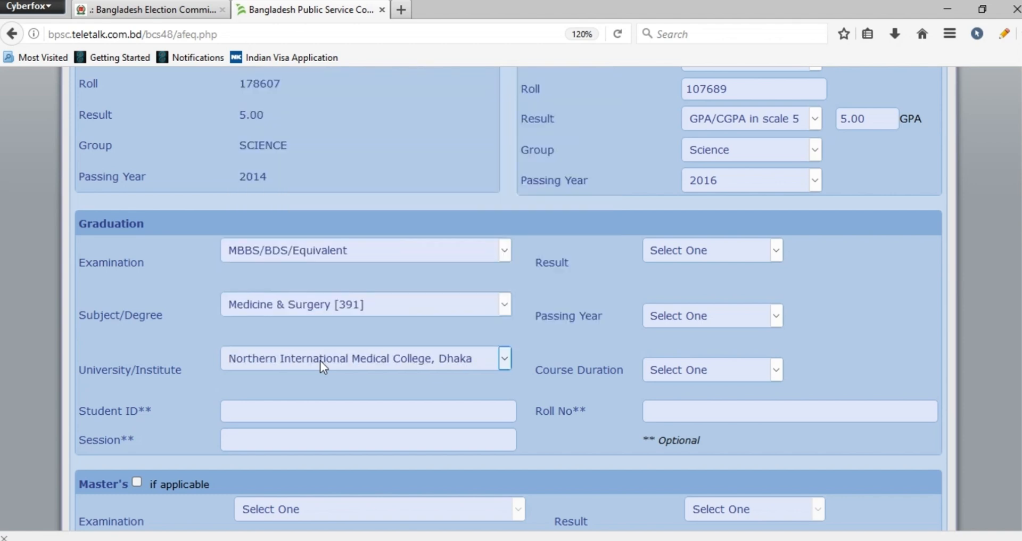
Complete the graduation details with result Pass, passing year 2023 and a course duration of 05 Years
click(700, 255)
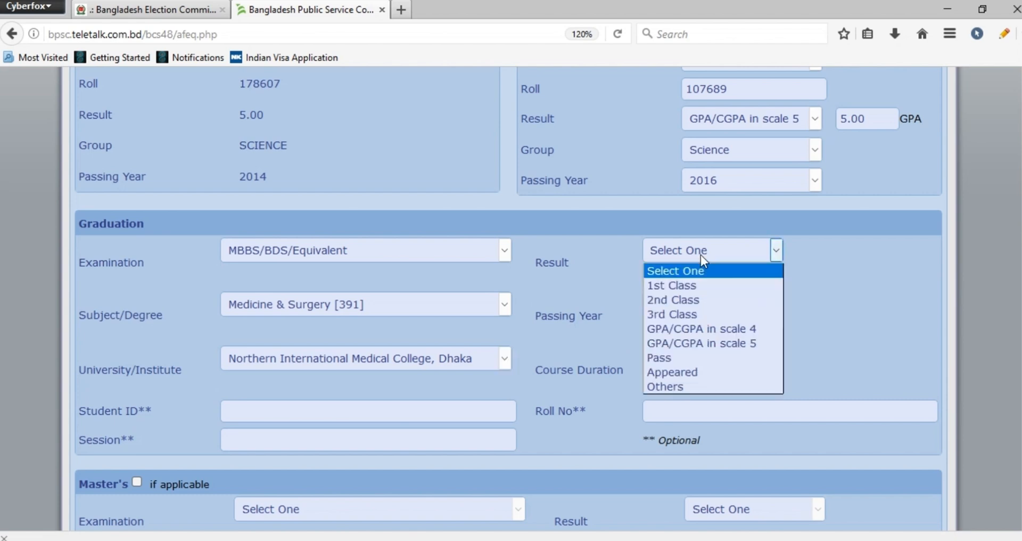
click(679, 362)
click(686, 319)
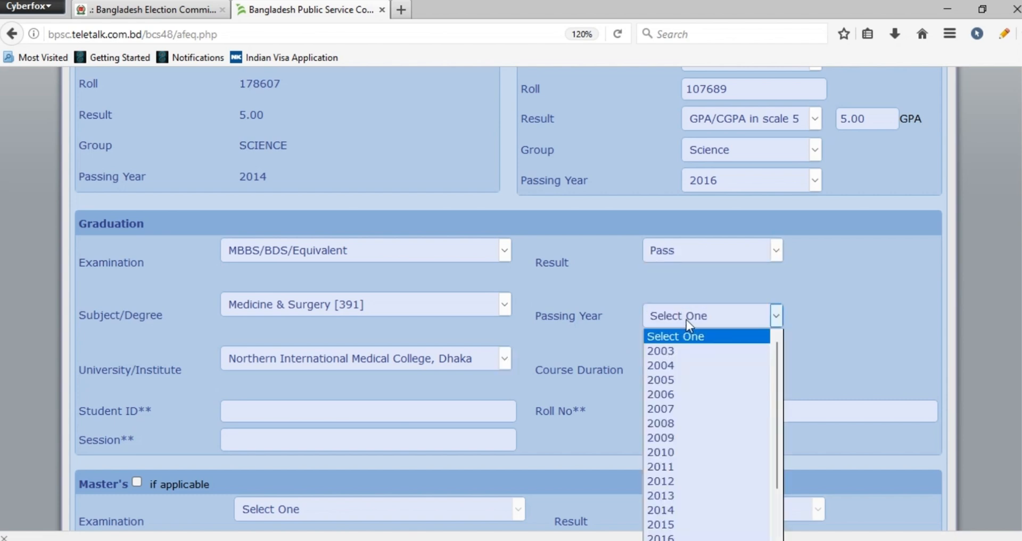
key(Down)
key(Down)
key(Down)
key(Down)
key(Down)
key(Down)
key(Down)
key(Down)
key(Down)
key(Down)
key(Down)
key(Down)
key(Down)
key(Down)
key(Down)
key(Down)
key(Down)
key(Down)
key(Down)
key(Down)
key(Return)
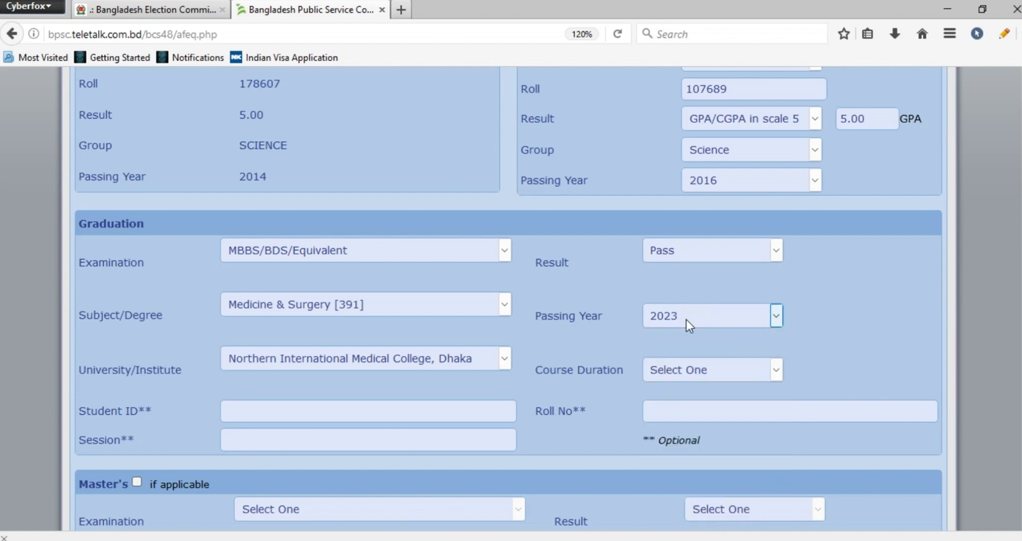
click(705, 371)
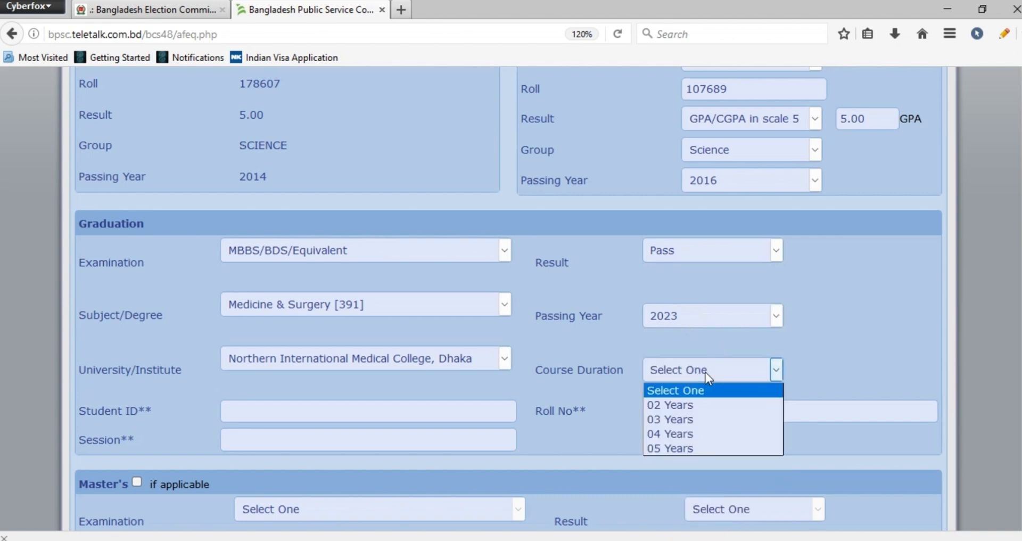
click(680, 446)
Set the post related subject for the professional/technical cadre to Medical Science [771]
scroll(777, 435, down, 2)
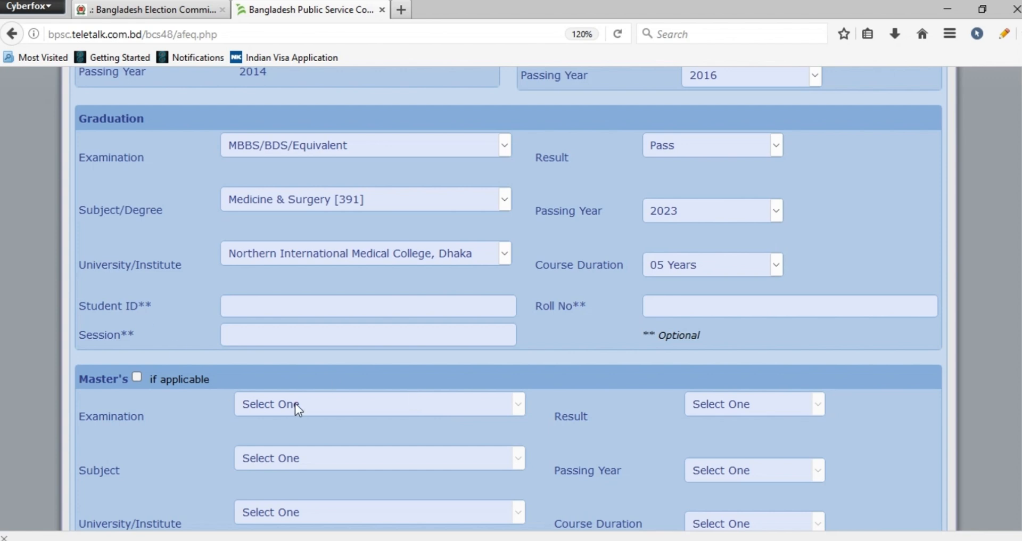
scroll(295, 404, down, 2)
scroll(295, 403, down, 5)
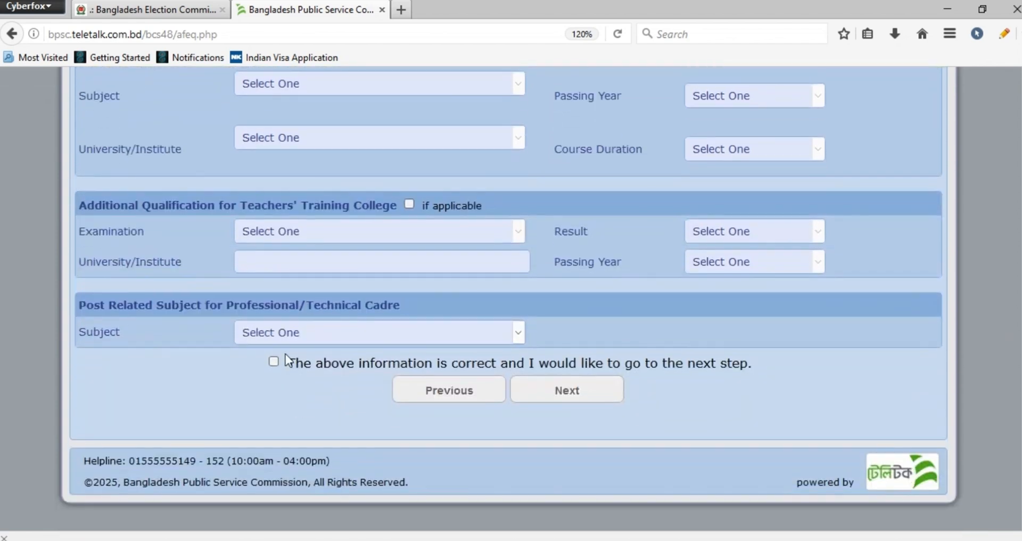
click(286, 336)
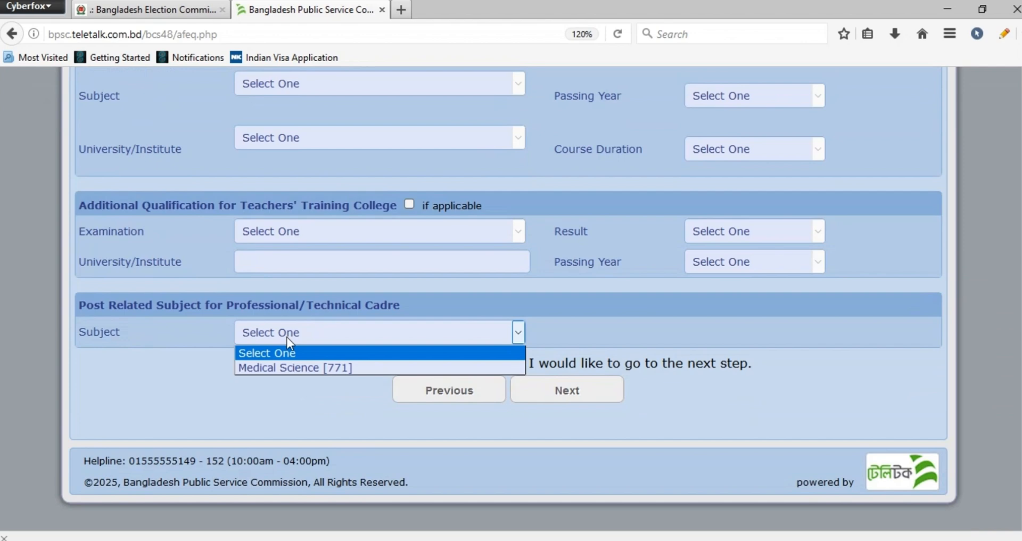
click(283, 366)
Confirm that the educational information is correct and proceed to the cadre option part
click(273, 363)
scroll(367, 371, up, 15)
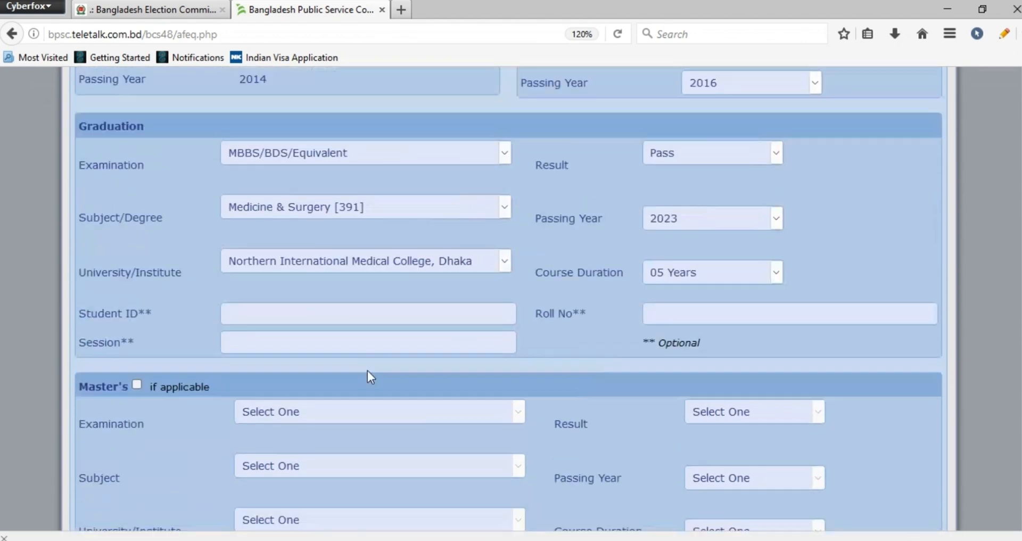
scroll(651, 363, down, 12)
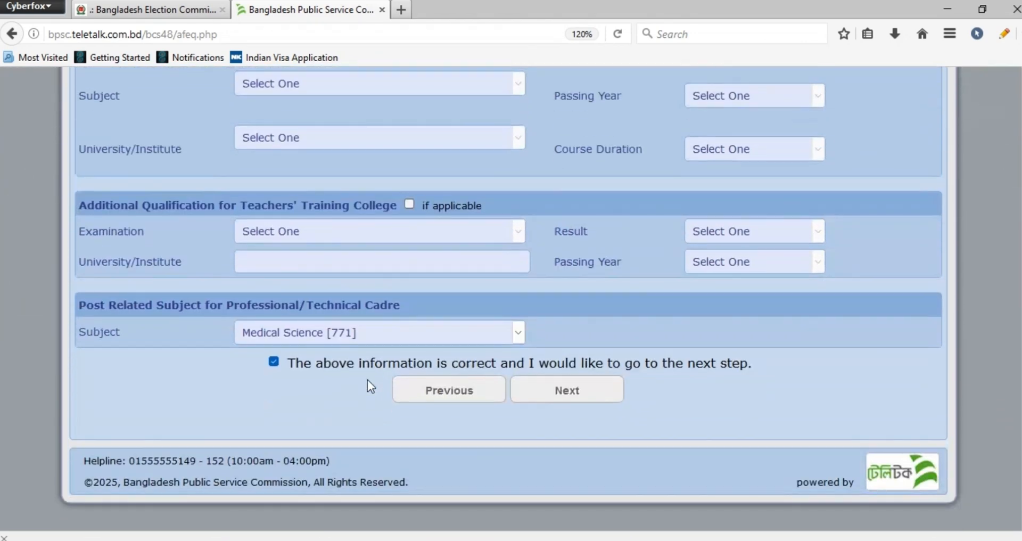
click(547, 389)
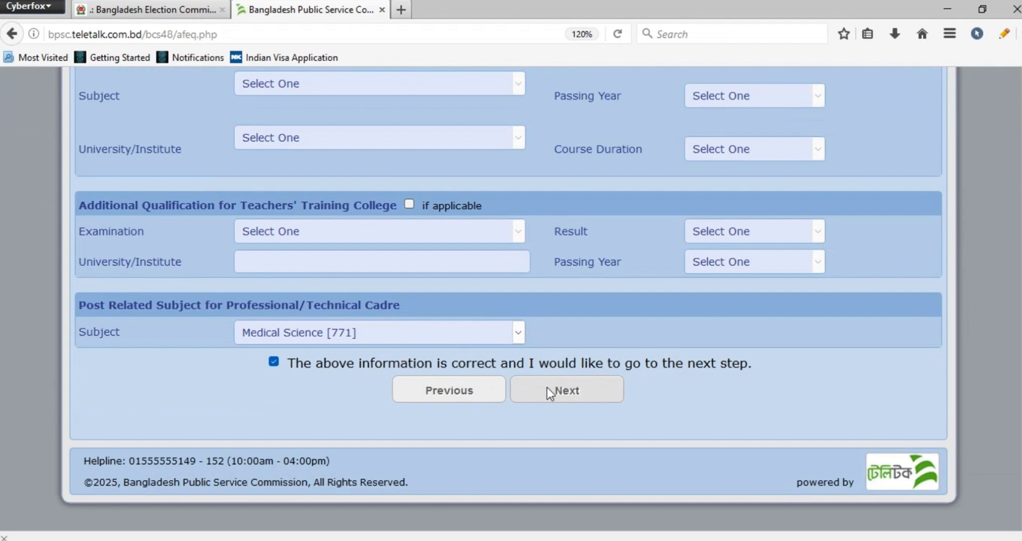
Add 410 - Health: Assistant Surgeon to the applicant's cadre choice
scroll(657, 364, down, 4)
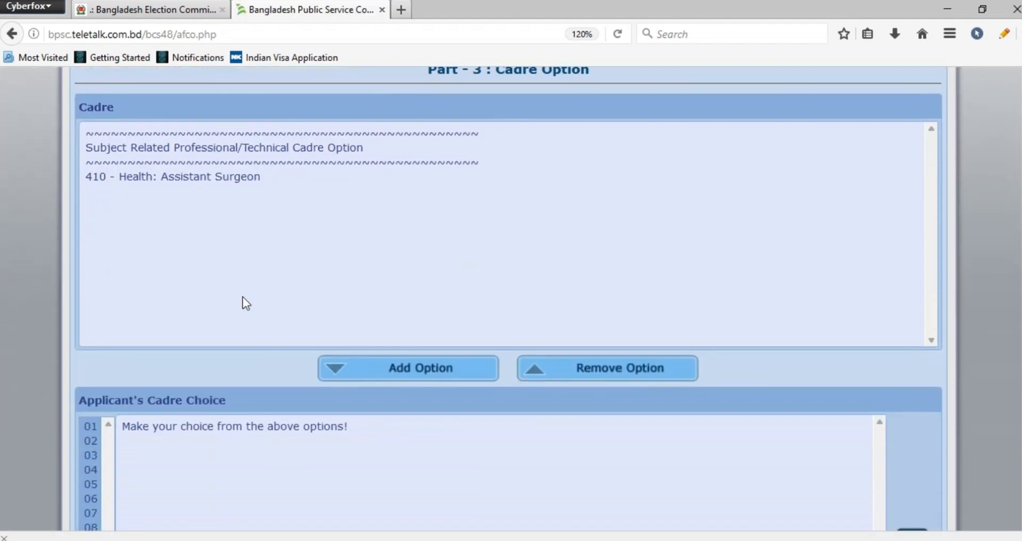
click(165, 178)
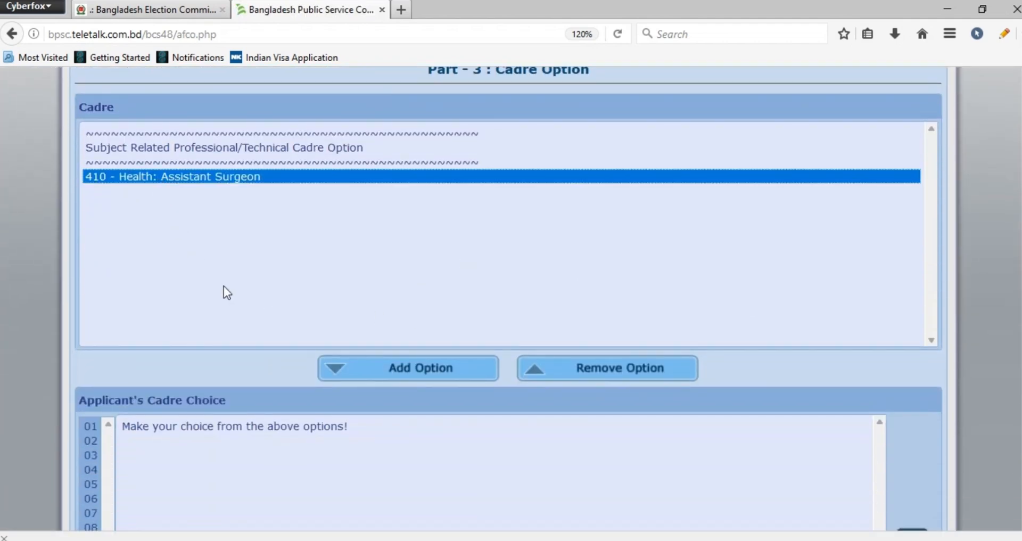
click(386, 373)
scroll(513, 341, down, 6)
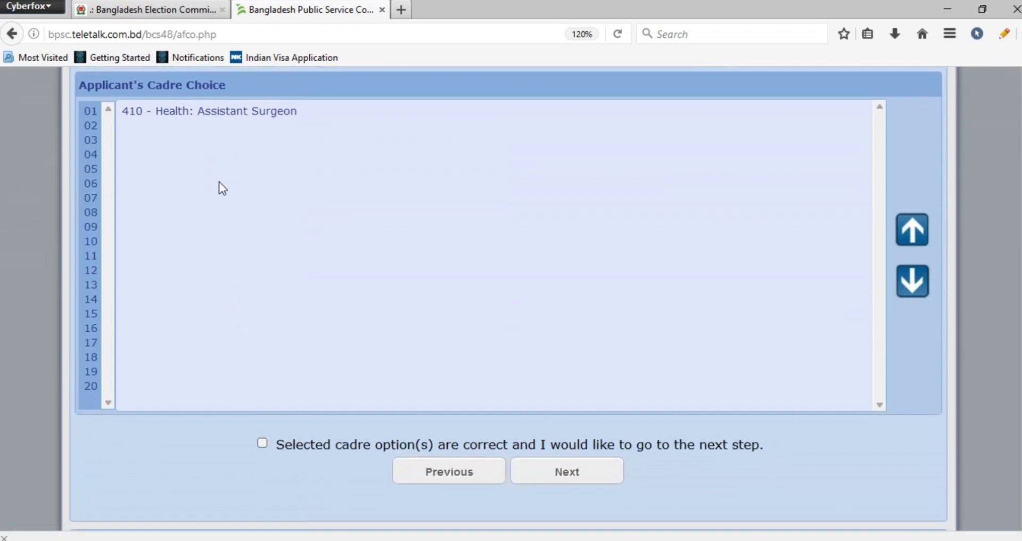
Confirm the selected cadre option and proceed to the application preview
scroll(249, 393, down, 2)
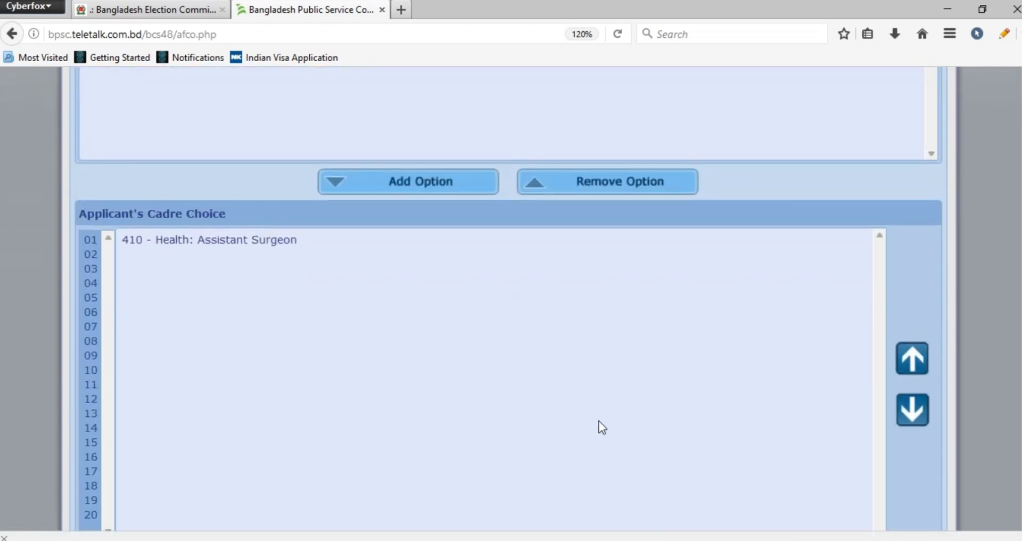
scroll(598, 420, up, 5)
scroll(599, 421, down, 9)
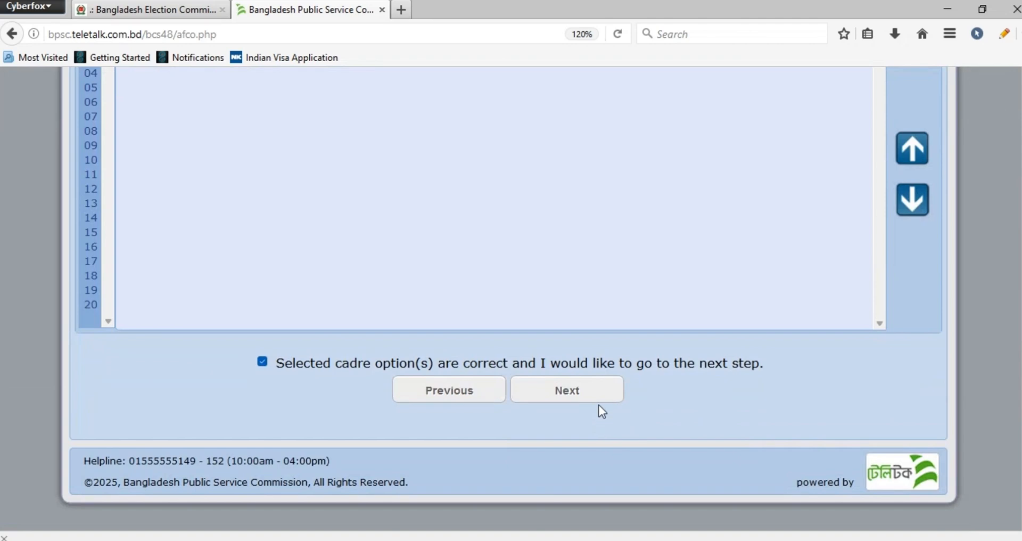
click(599, 394)
Enter the displayed validation code below the photo and signature uploads and submit the application
scroll(694, 394, down, 2)
scroll(694, 394, down, 2)
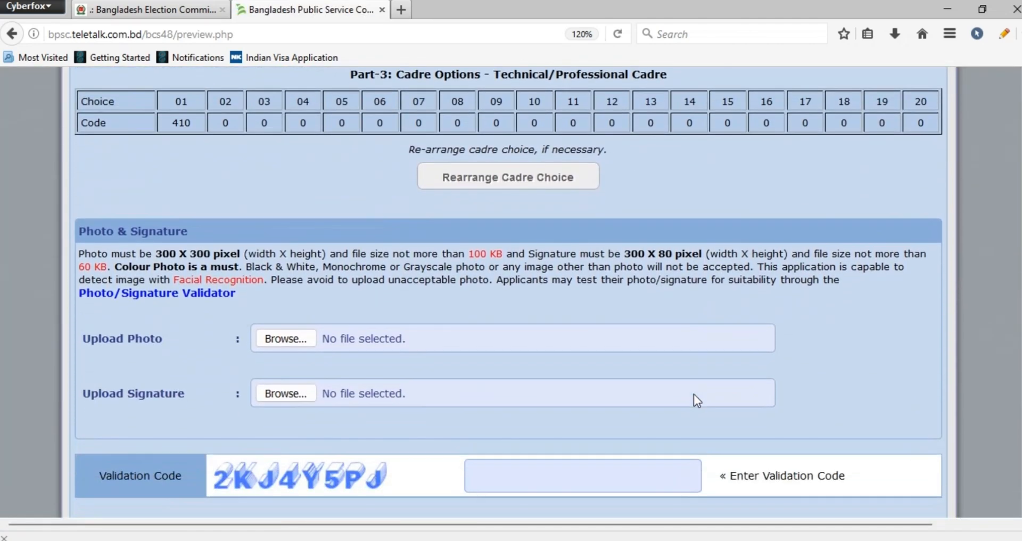
scroll(682, 398, down, 3)
drag(312, 379, 585, 372)
drag(426, 367, 413, 367)
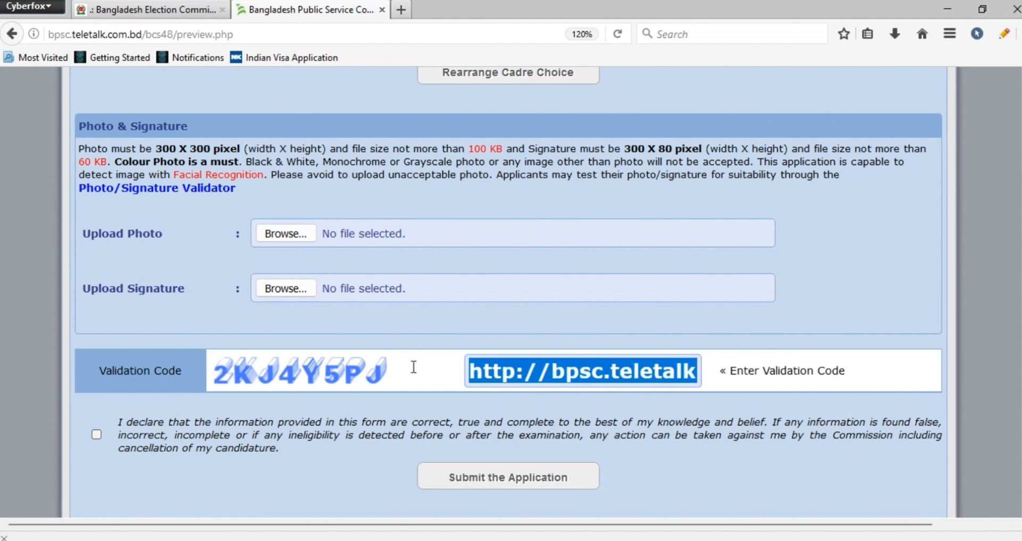
text(2KJ4Y5PJ)
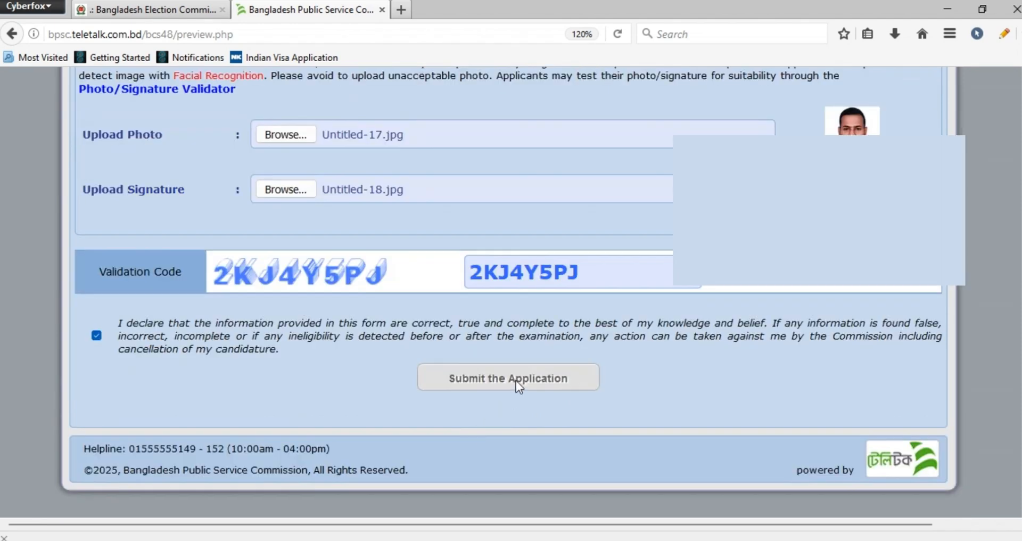
click(516, 381)
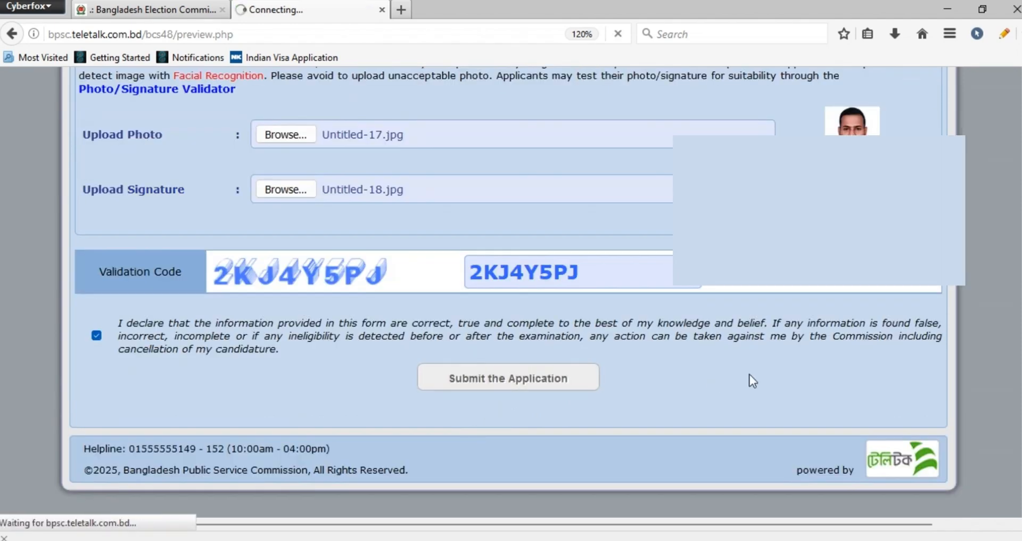